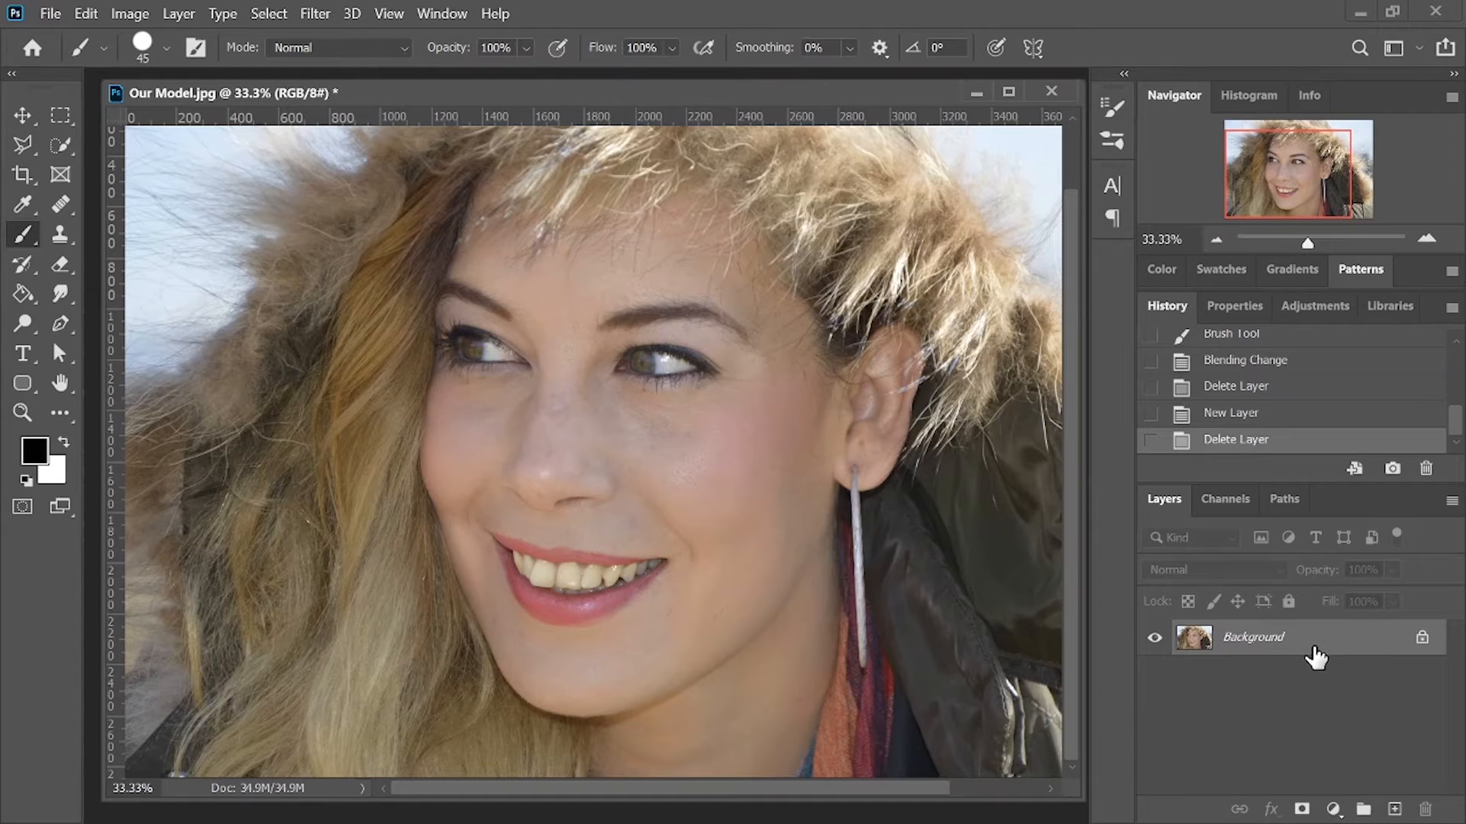
Step: Add a new empty layer above the Background and name it "White teeth"
left_click(1394, 808)
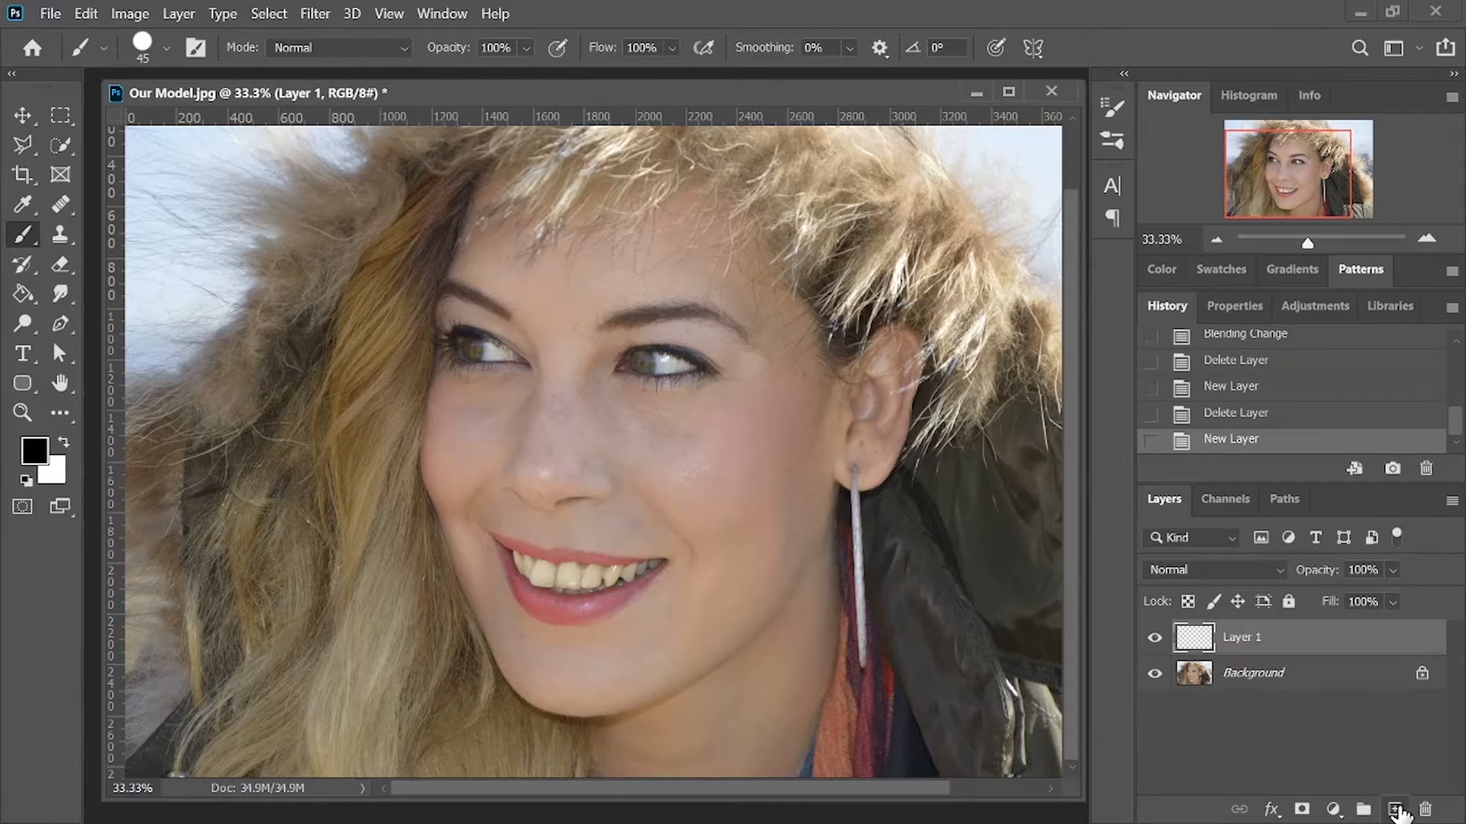
double_click(1241, 638)
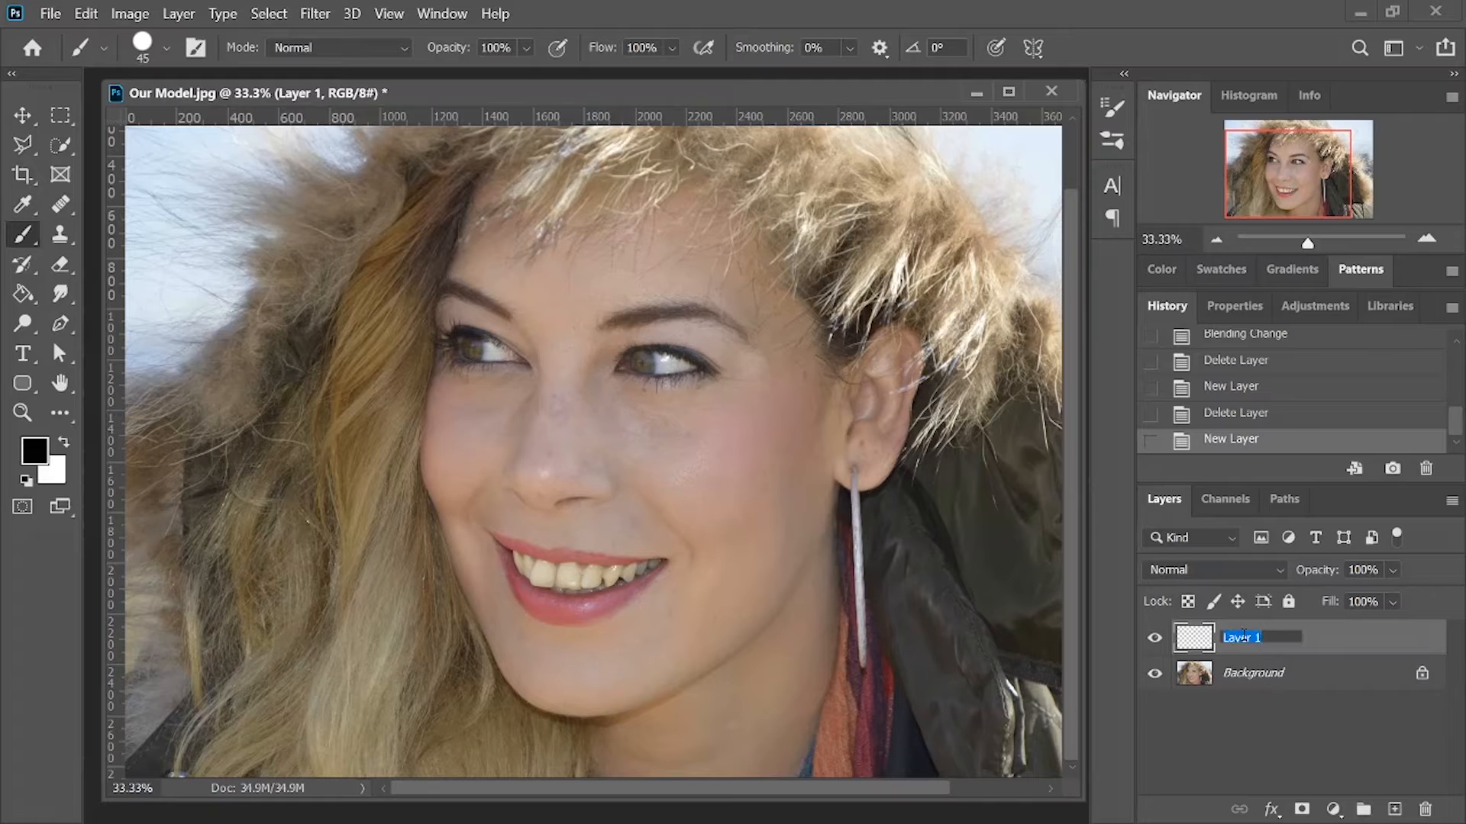
type("White teeth")
key("Return")
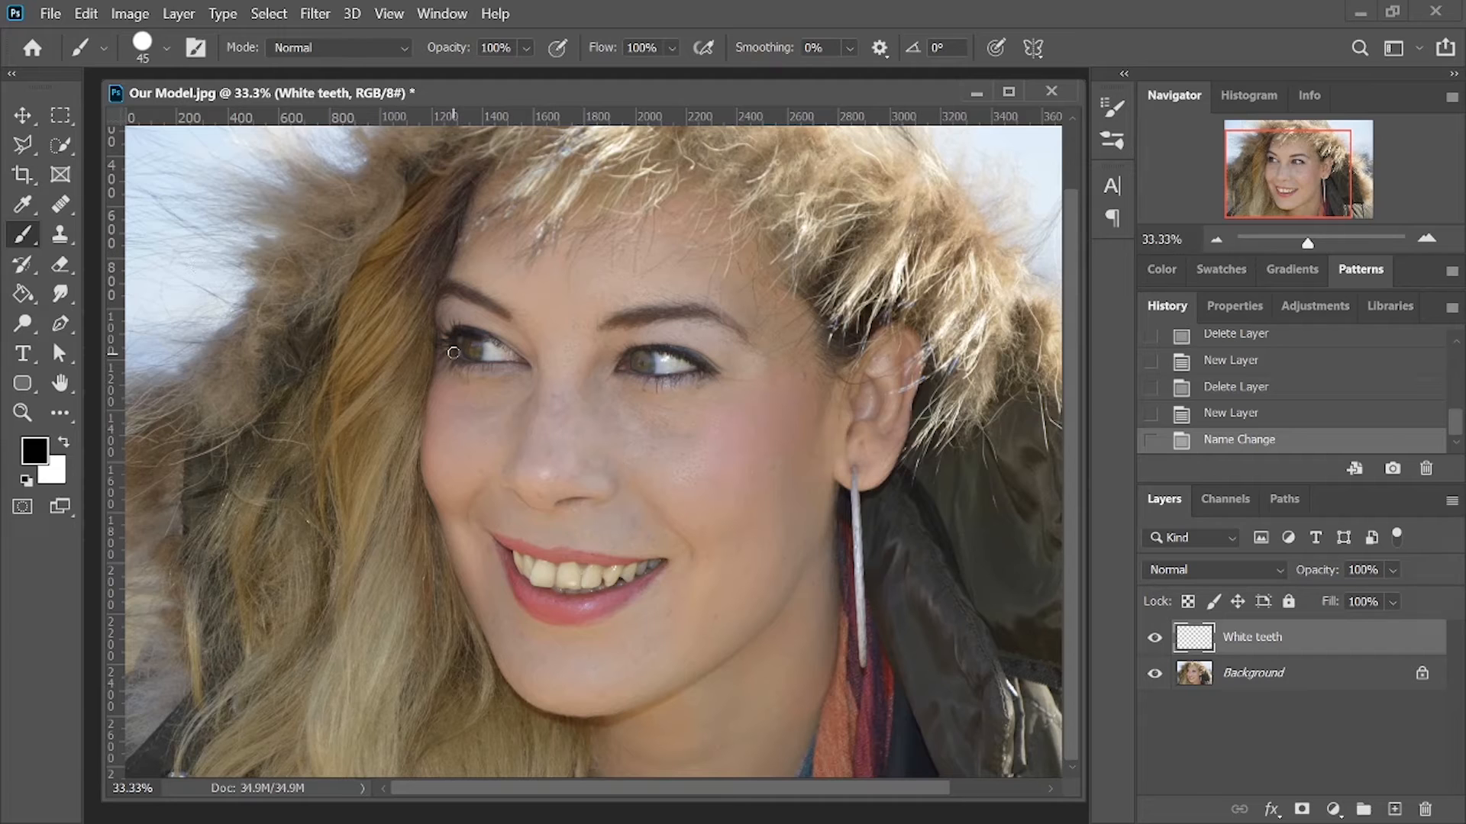
Step: Make pure white (ffffff) the foreground color, with black as the background color
left_click(64, 444)
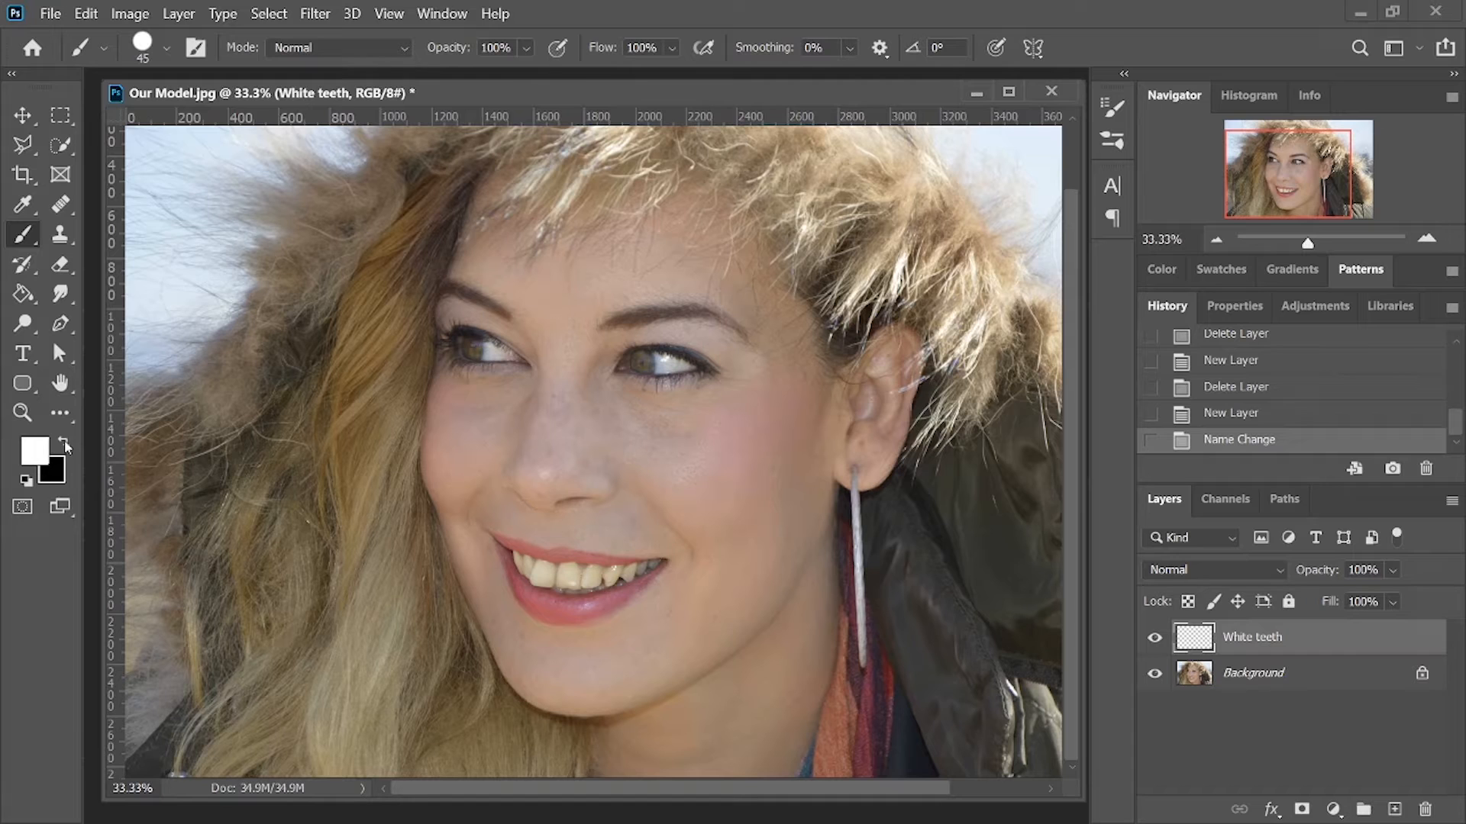
left_click(64, 444)
left_click(64, 445)
left_click(64, 445)
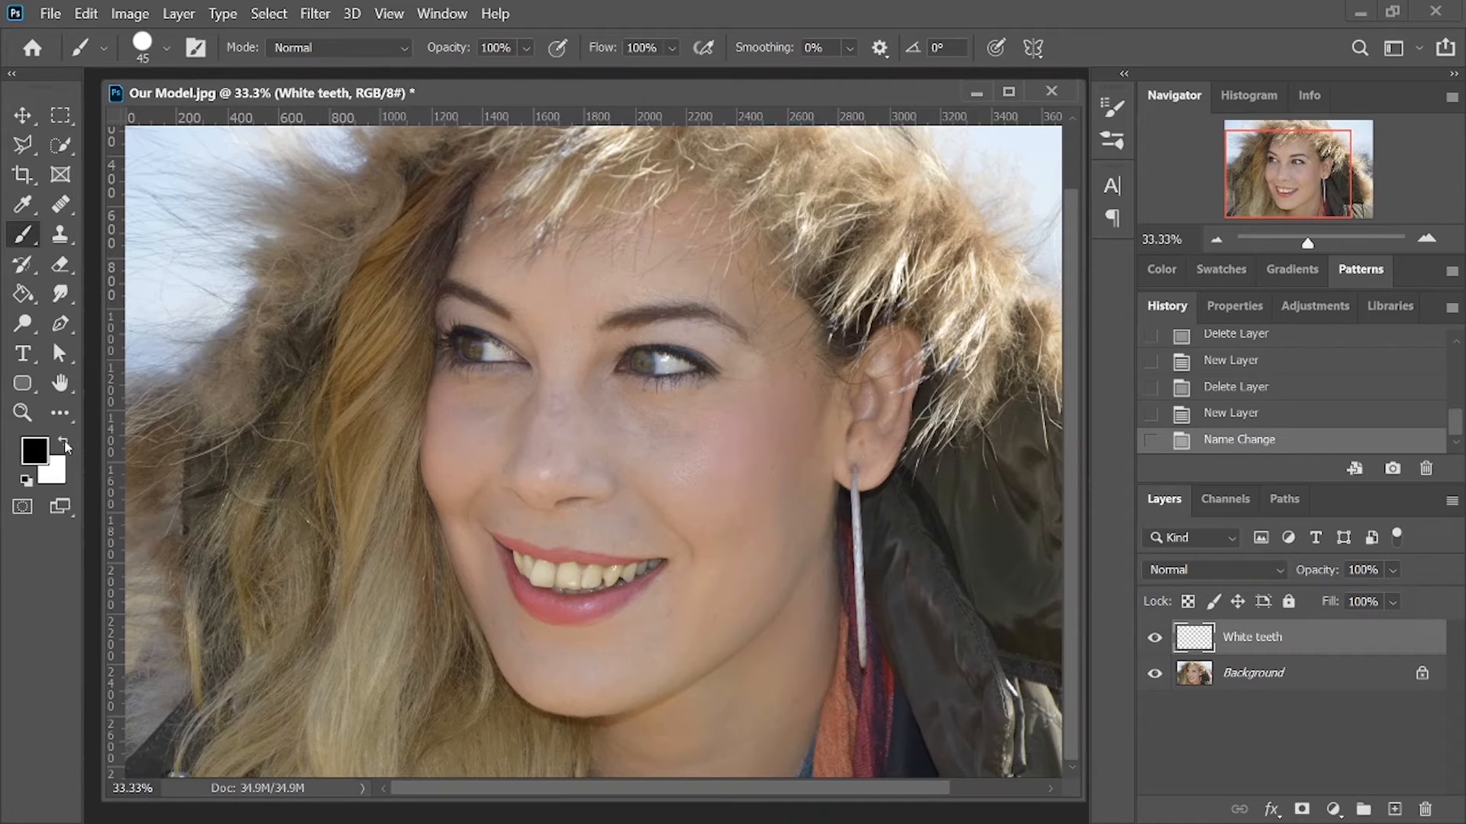
left_click(64, 445)
left_click(34, 450)
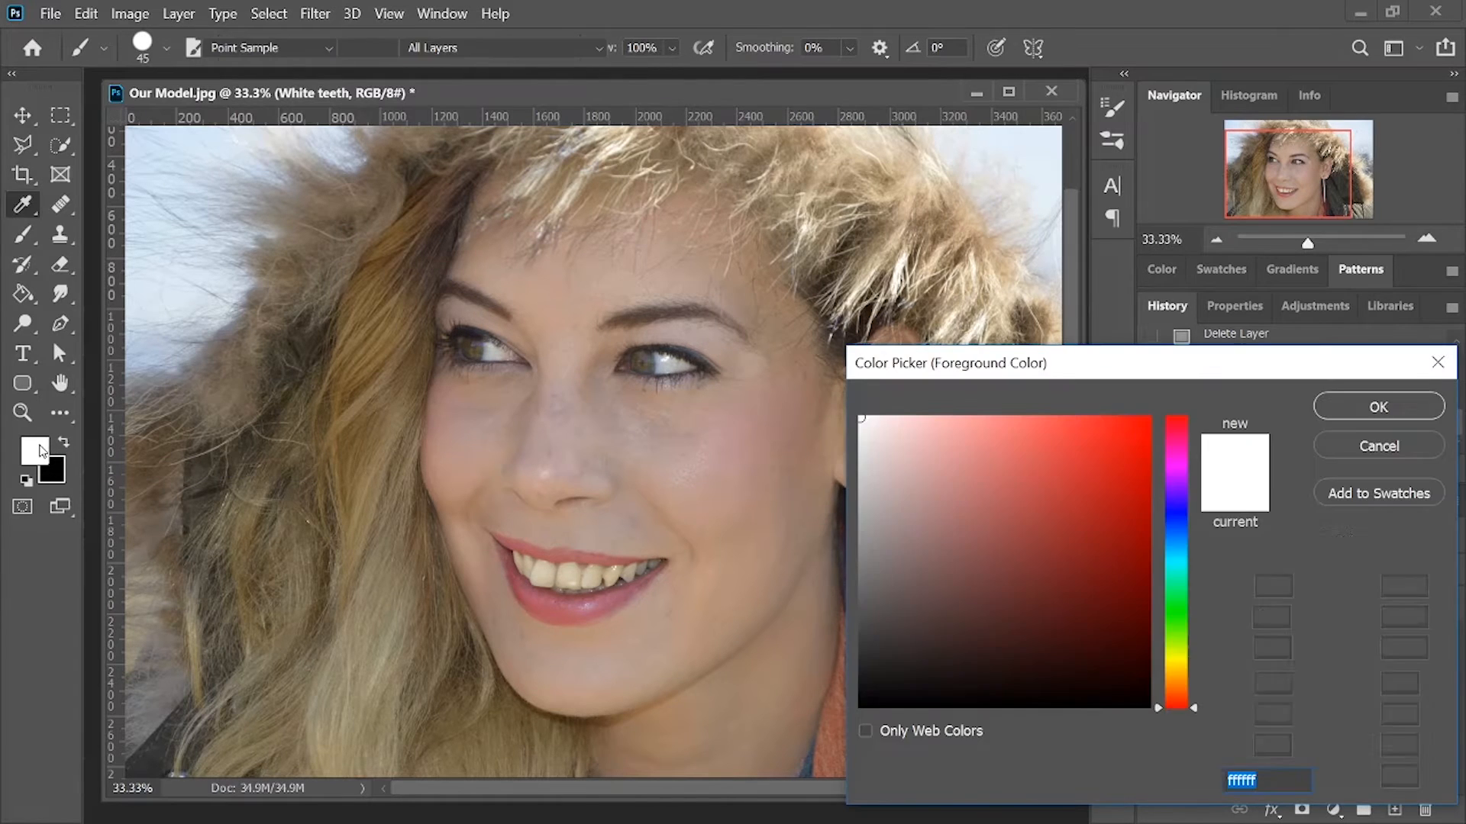
left_click_drag(878, 425, 860, 417)
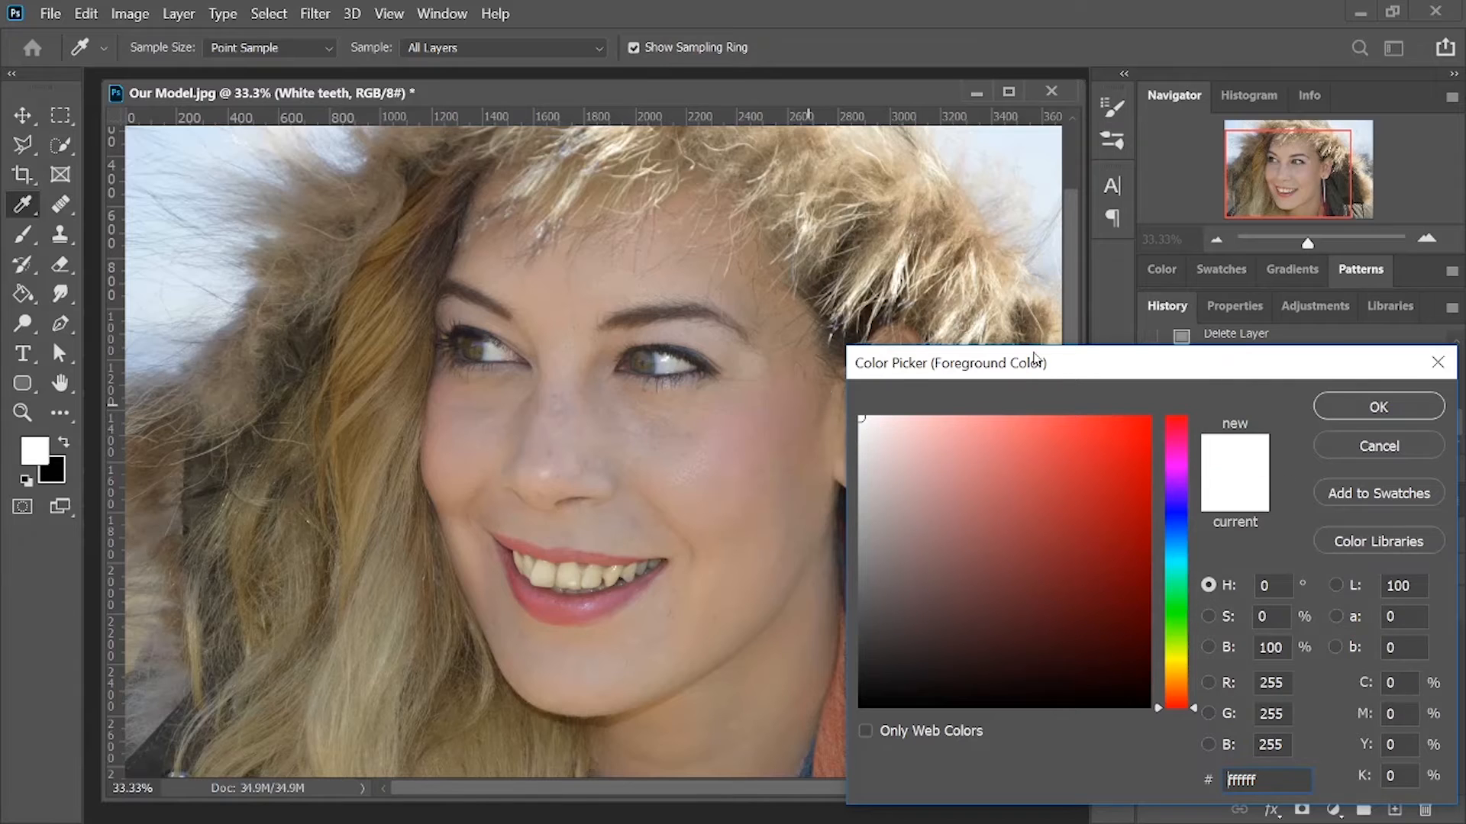
left_click(1348, 407)
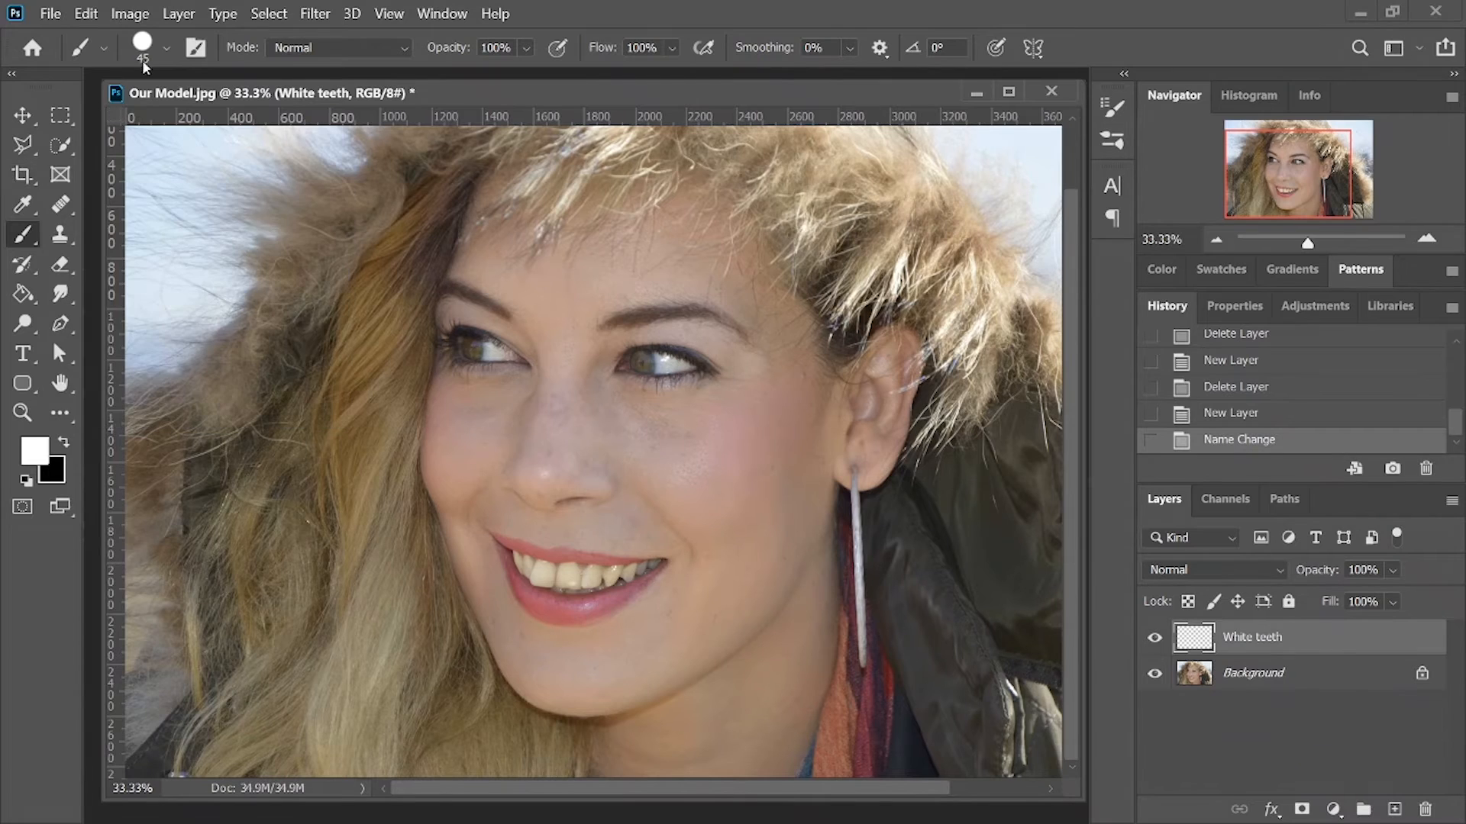
Step: Paint solid white over the large front tooth on the White teeth layer with the 45 px Hard Round brush
left_click(165, 52)
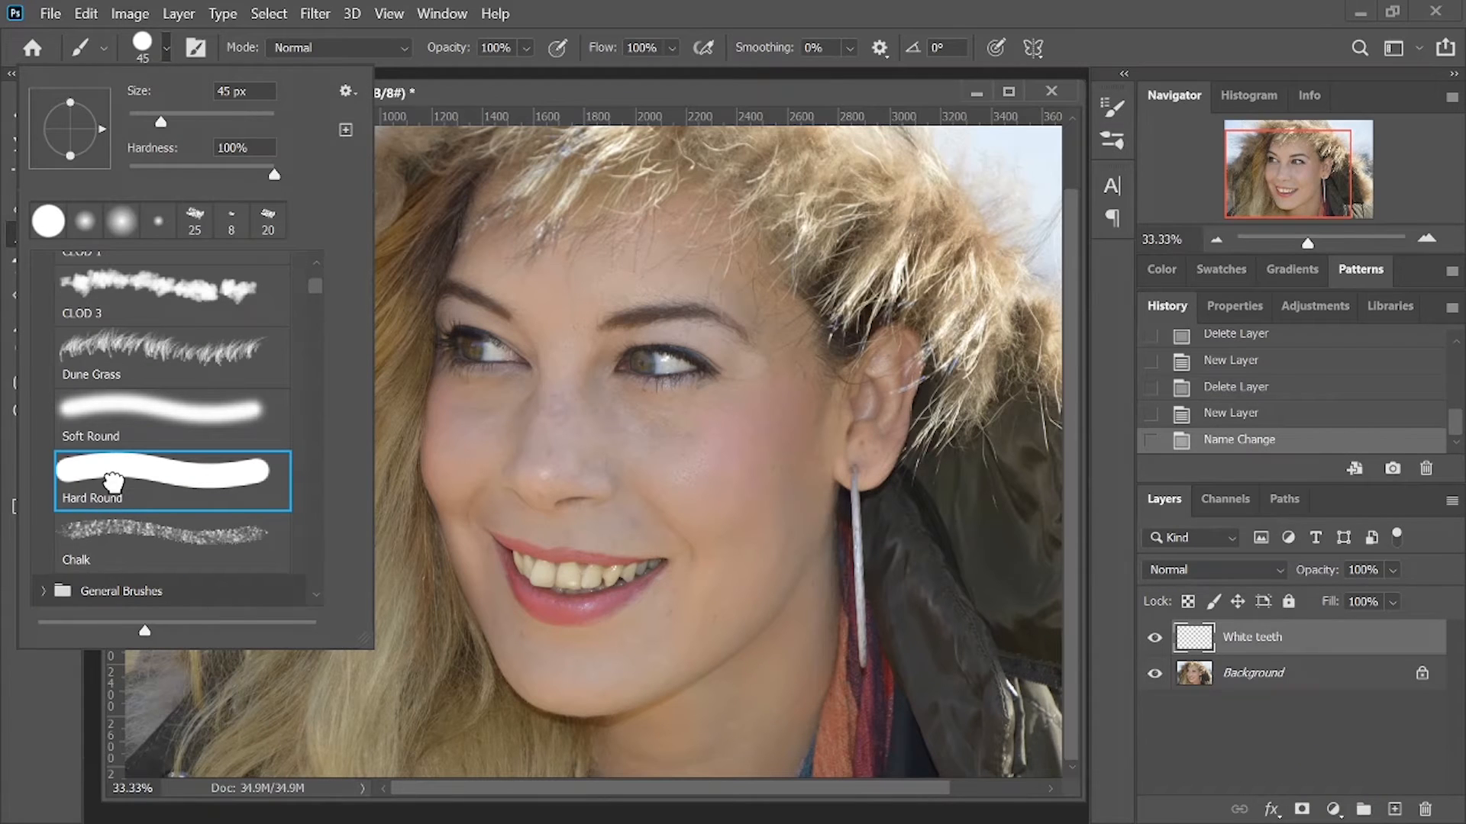
left_click(599, 8)
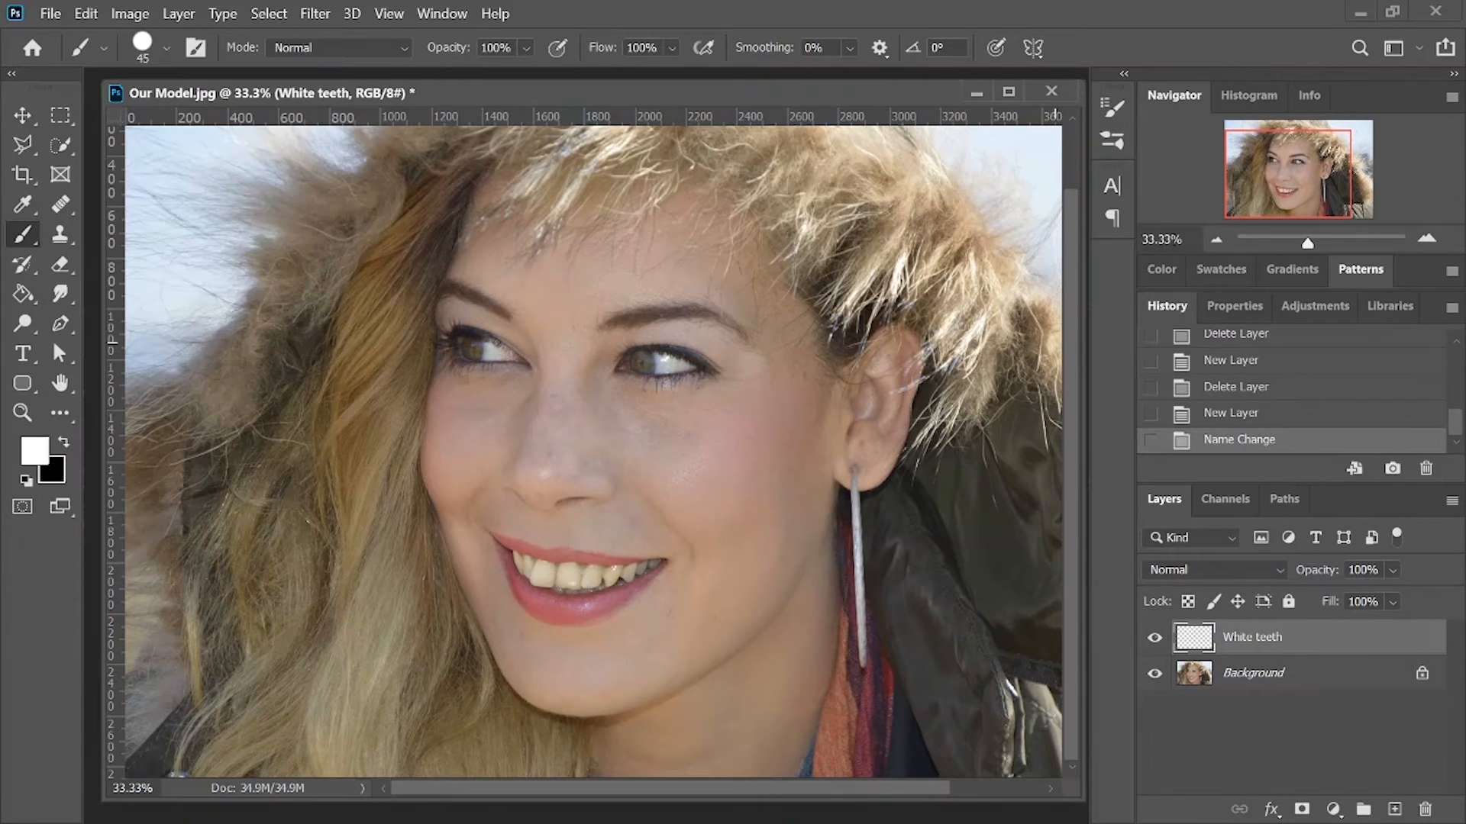
left_click(1427, 240)
left_click(1427, 240)
left_click(1427, 240)
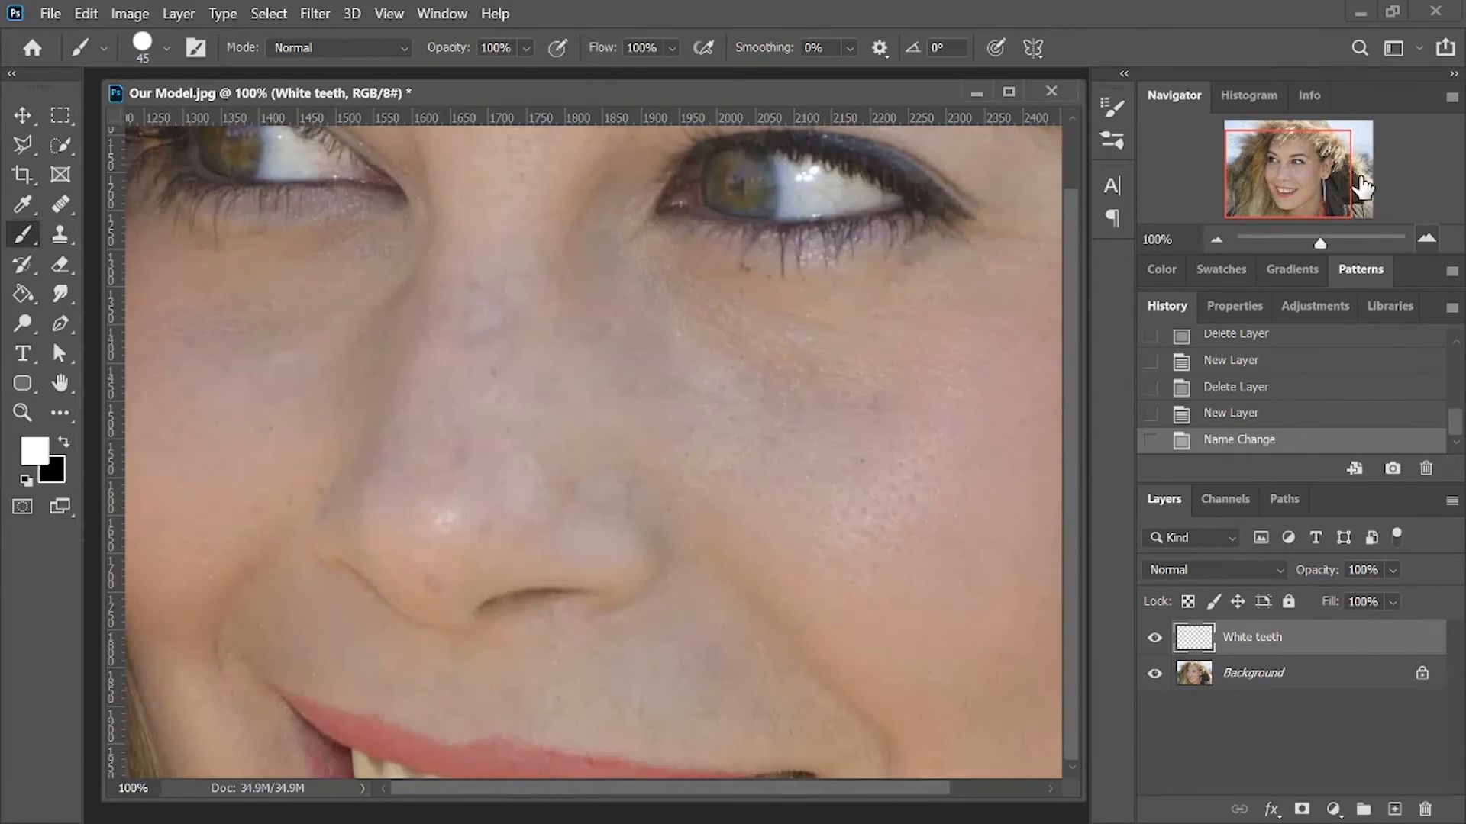
left_click_drag(1362, 186, 1286, 192)
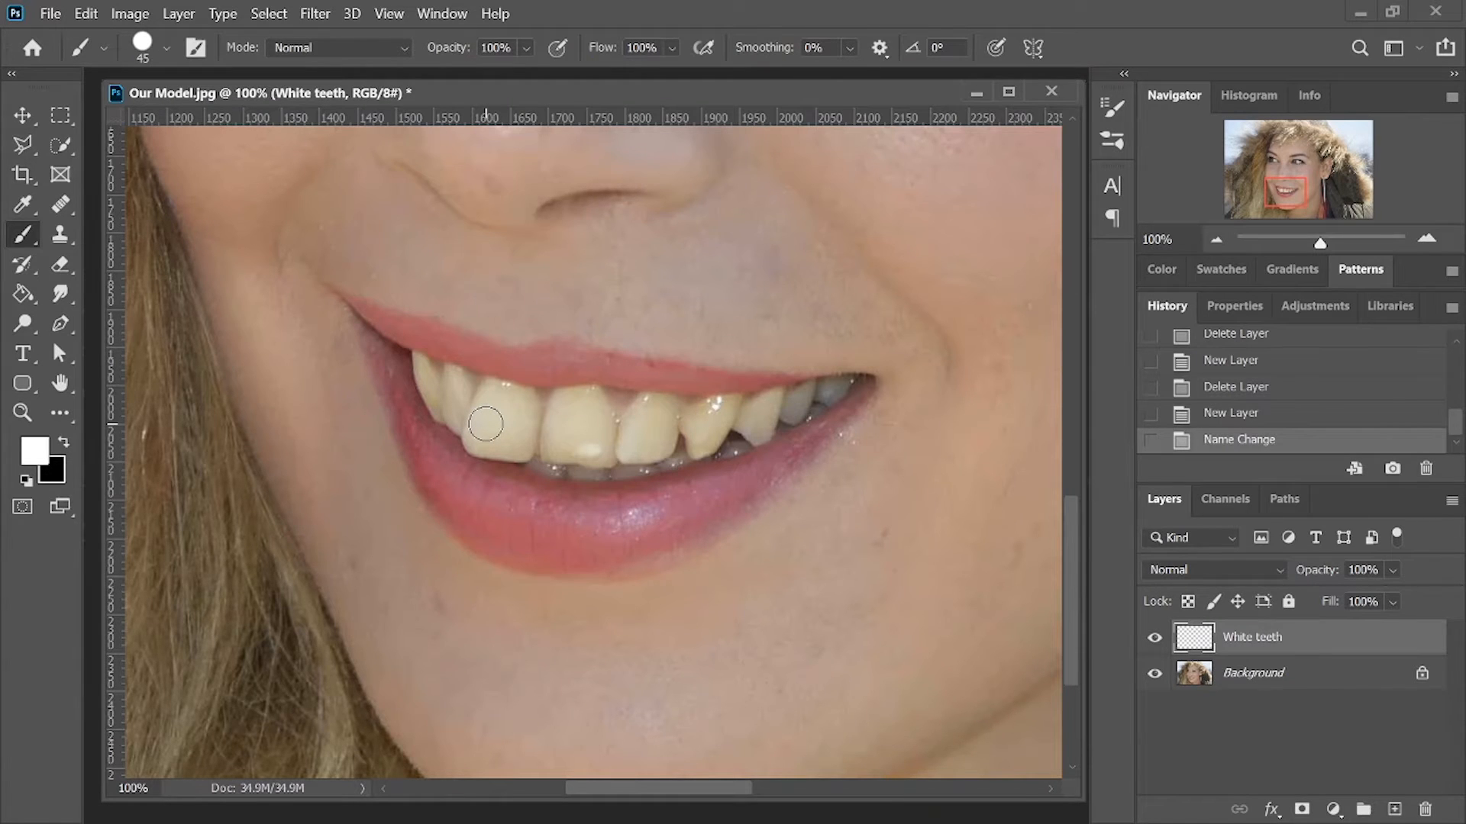
mouse_move(484, 422)
left_mouse_down()
mouse_move(491, 398)
mouse_move(525, 405)
mouse_move(524, 442)
mouse_move(481, 444)
mouse_move(506, 422)
left_mouse_up()
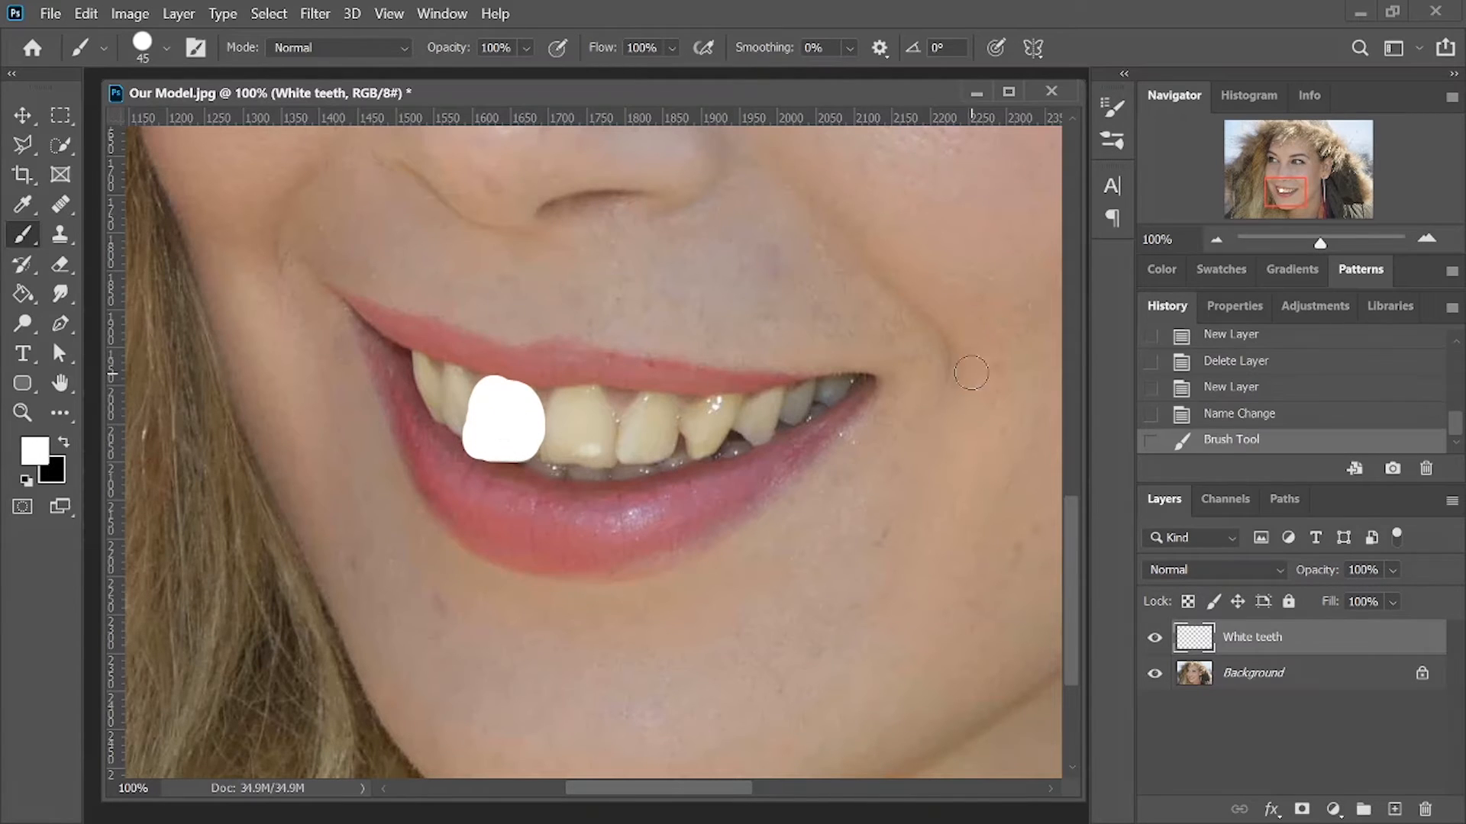
Step: Change the White teeth layer's blending mode to Color
left_click(1221, 238)
left_click(1221, 238)
left_click(1221, 239)
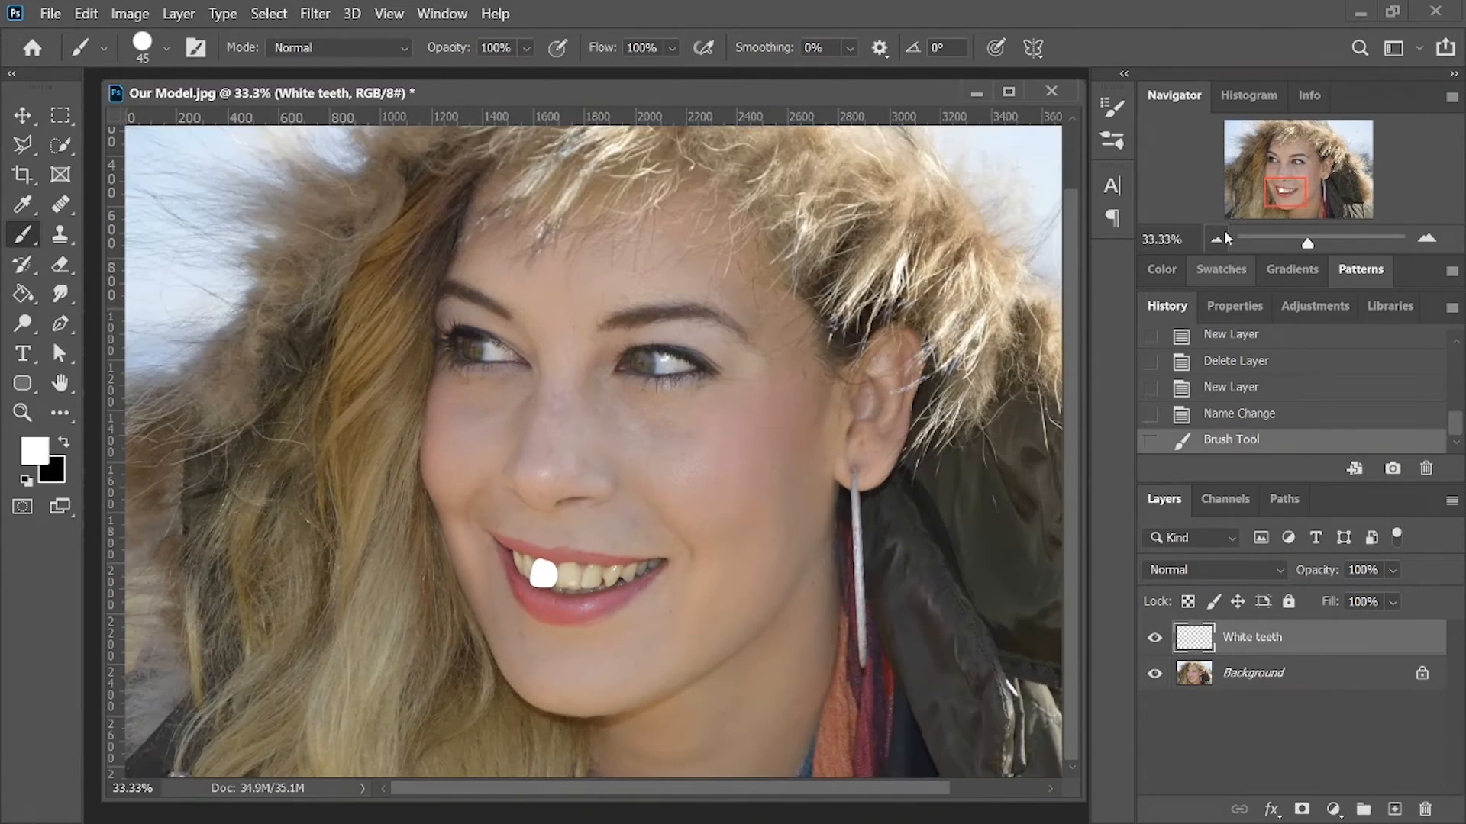
left_click(1225, 233)
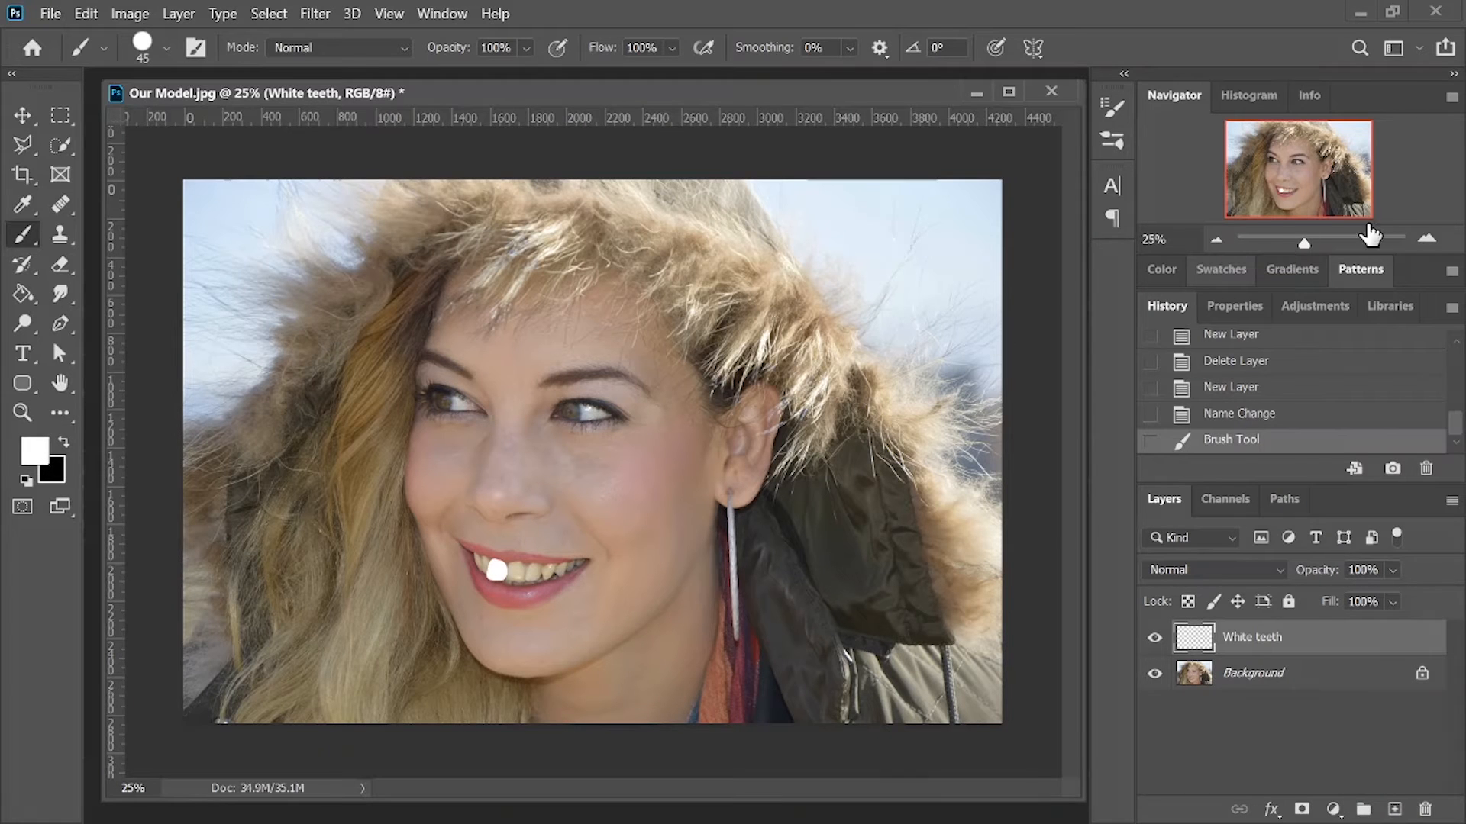
left_click(1432, 236)
left_click(1432, 237)
left_click(1432, 236)
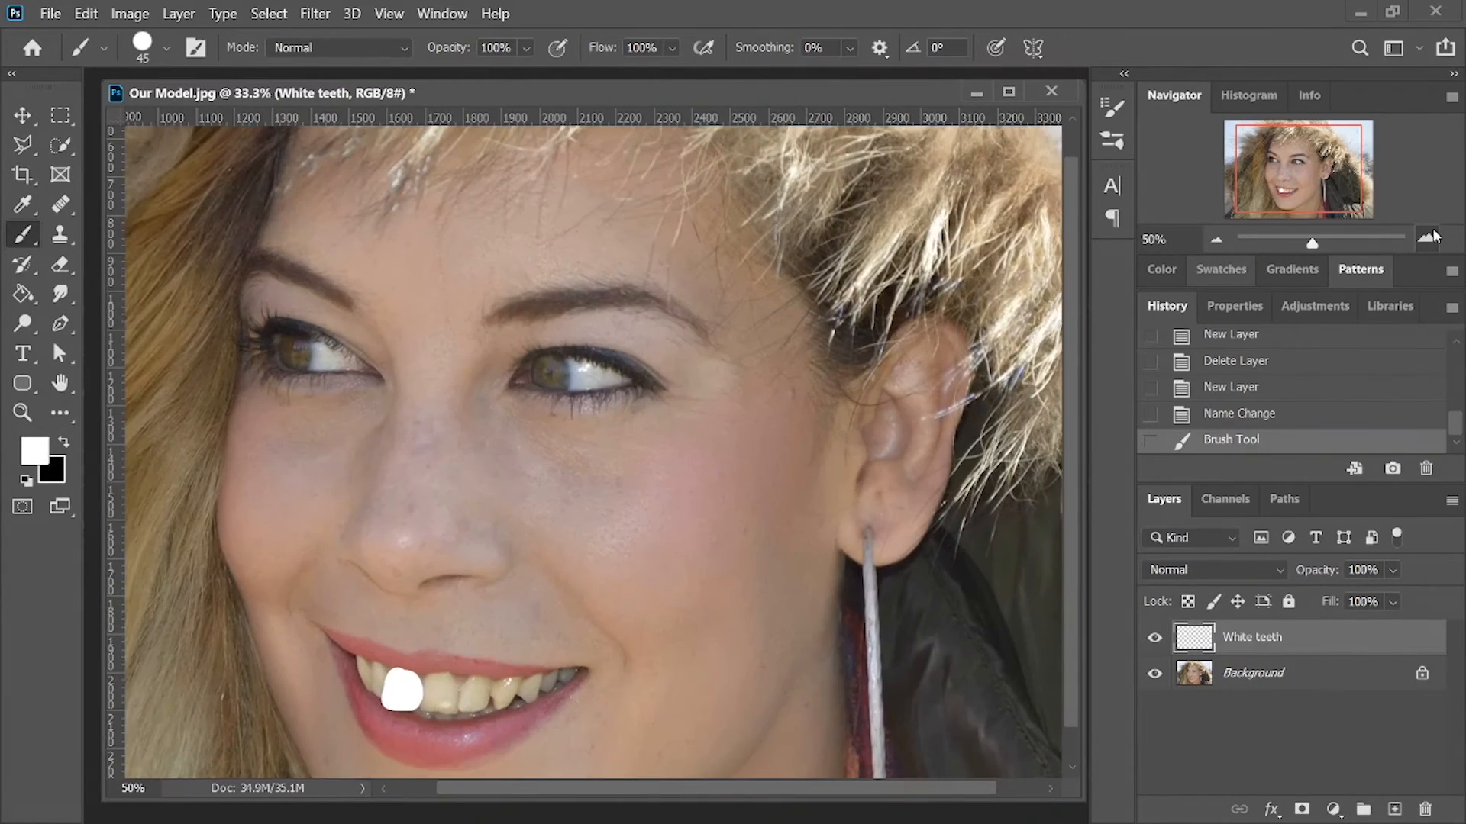
left_click(1433, 237)
left_click_drag(1269, 194, 1264, 201)
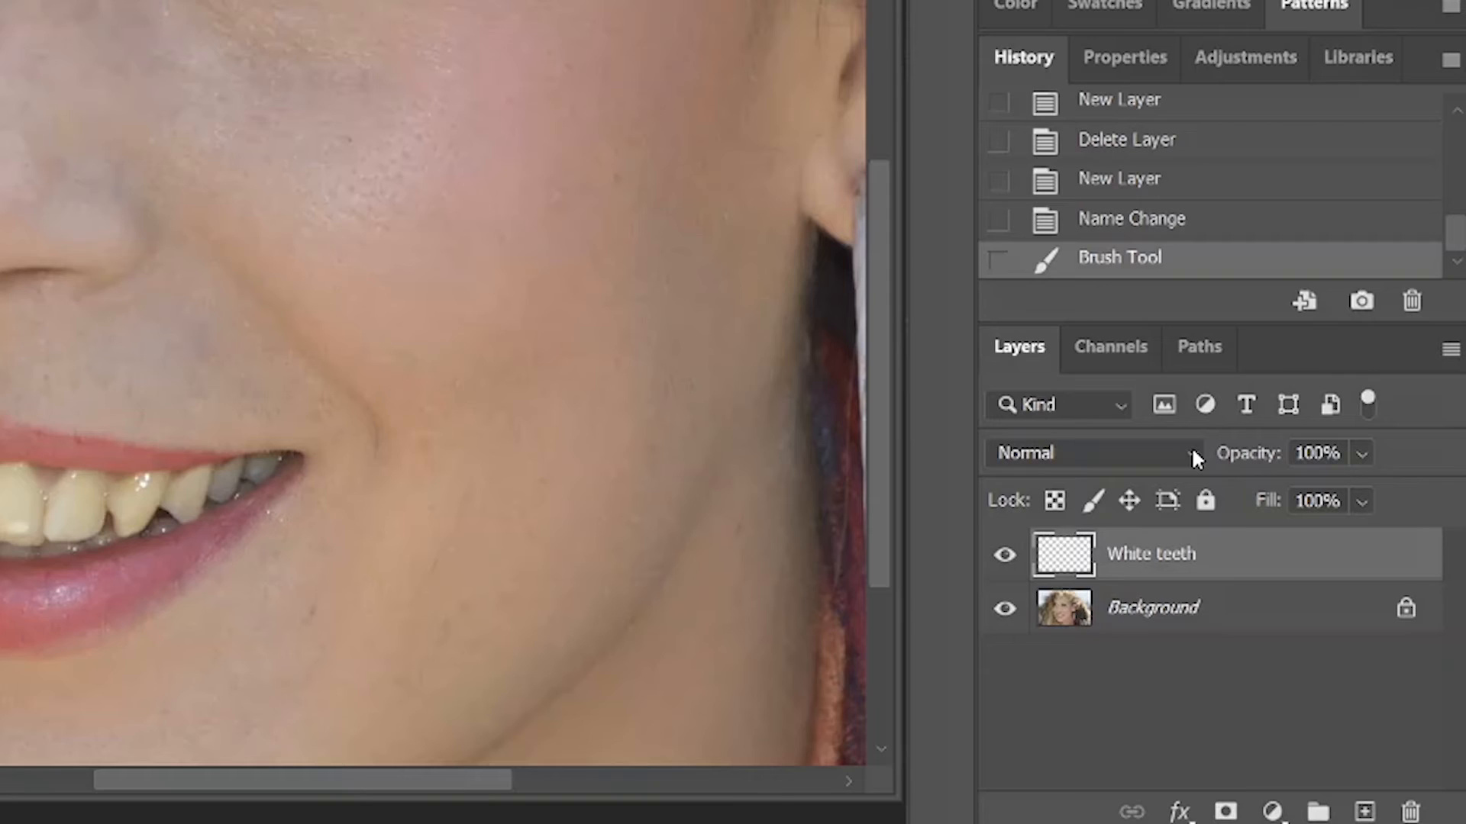
left_click(1195, 459)
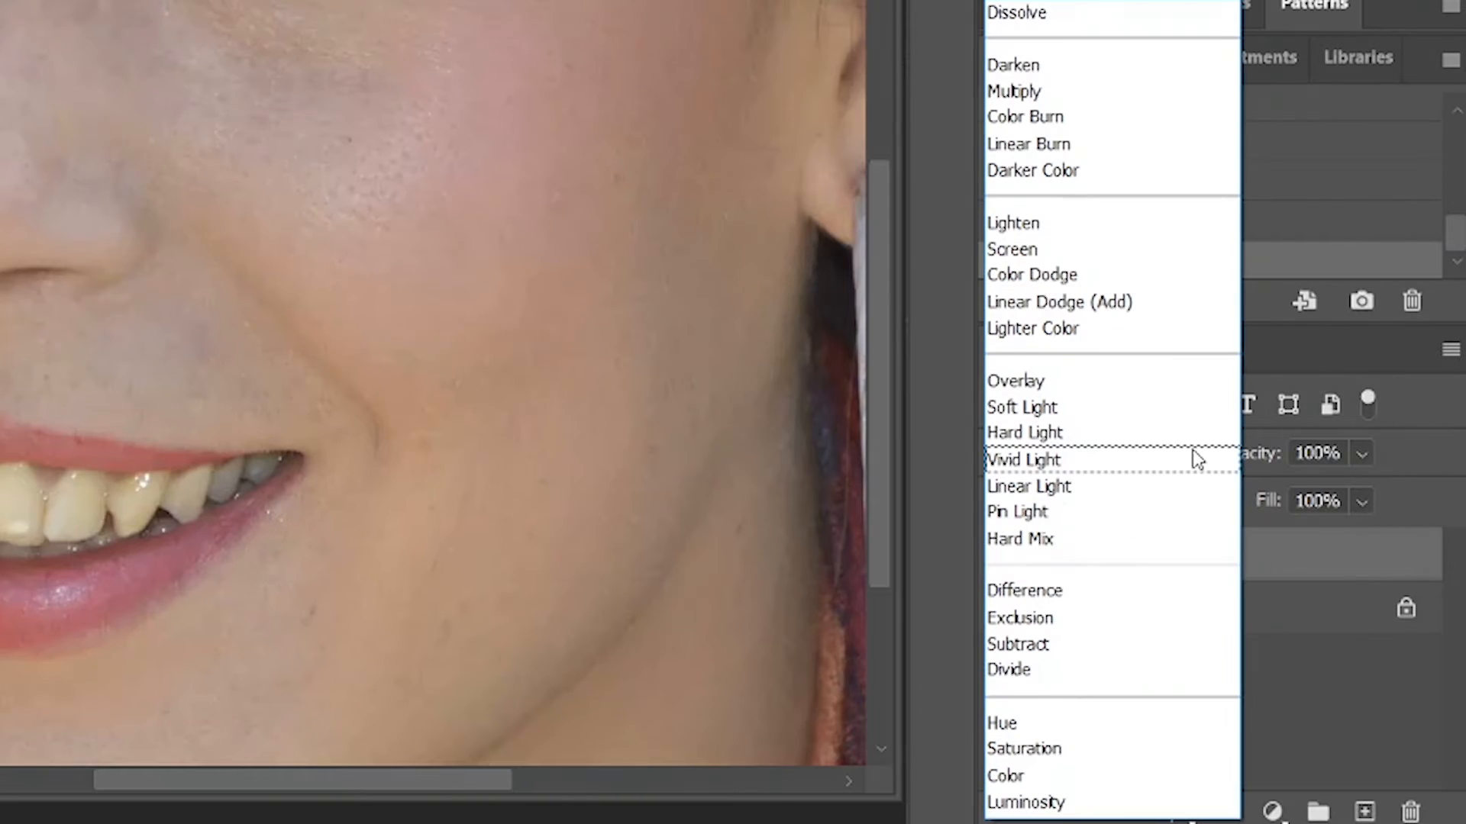
left_click(1027, 778)
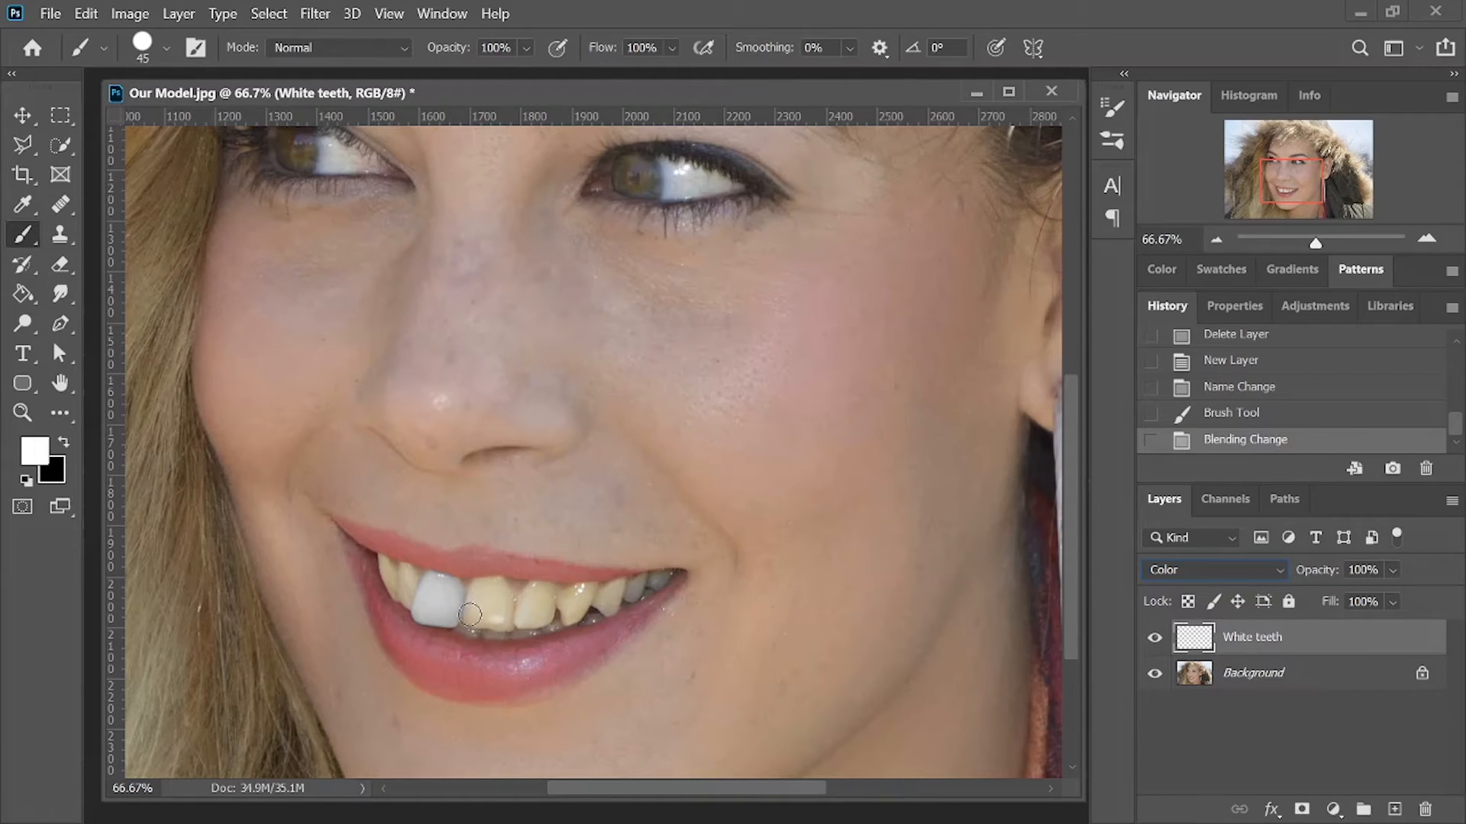
Step: Brush white over the other large upper teeth, reducing the brush to 30 px for the narrower side teeth
mouse_move(481, 617)
left_mouse_down()
mouse_move(521, 620)
mouse_move(506, 610)
mouse_move(486, 617)
mouse_move(516, 626)
mouse_move(544, 593)
mouse_move(591, 593)
mouse_move(573, 615)
mouse_move(541, 596)
mouse_move(493, 601)
mouse_move(498, 588)
mouse_move(475, 606)
mouse_move(408, 587)
left_mouse_up()
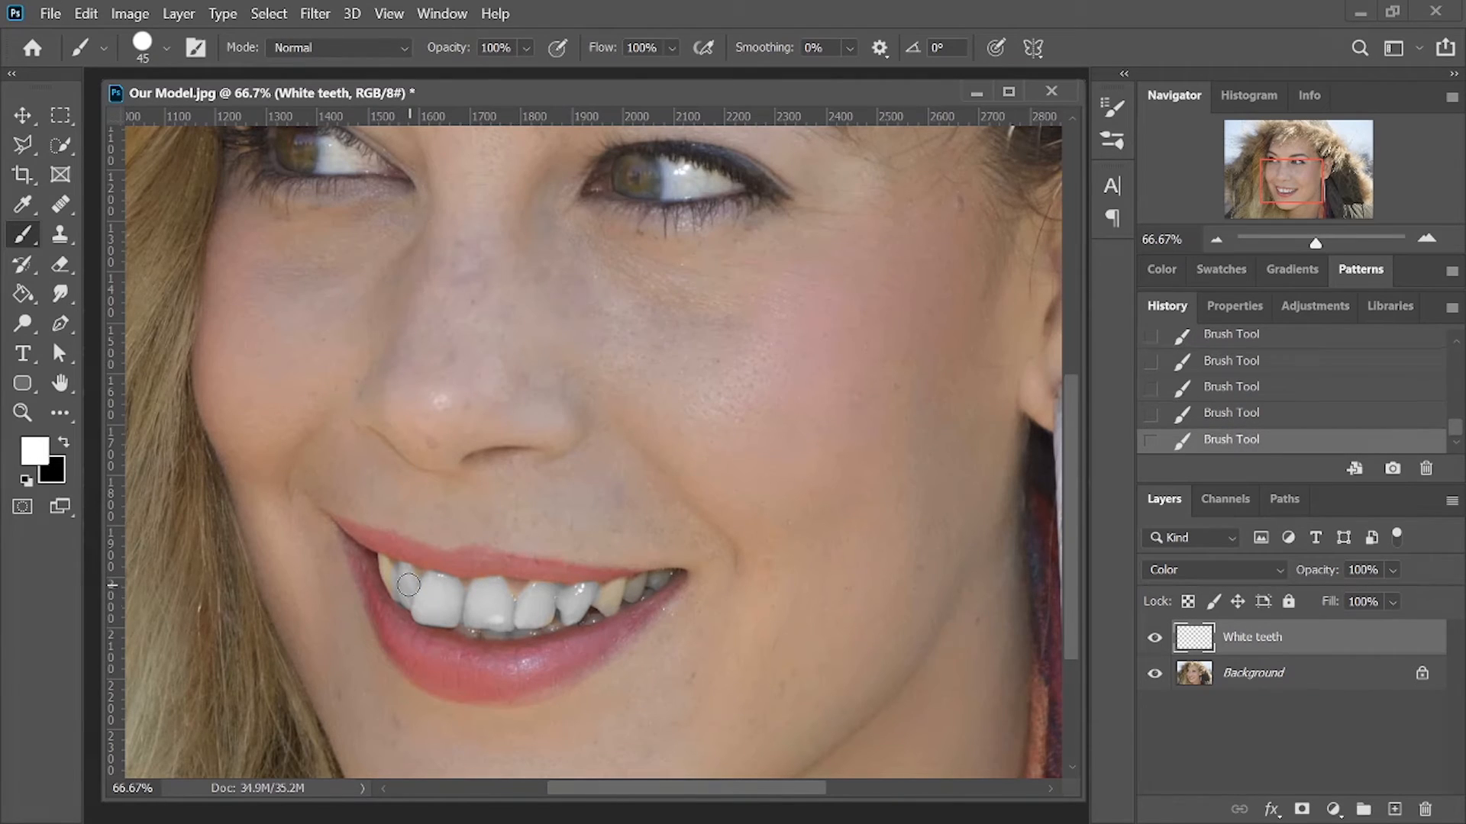
key("bracketleft")
key("bracketleft")
key("bracketleft")
left_click_drag(398, 595, 391, 578)
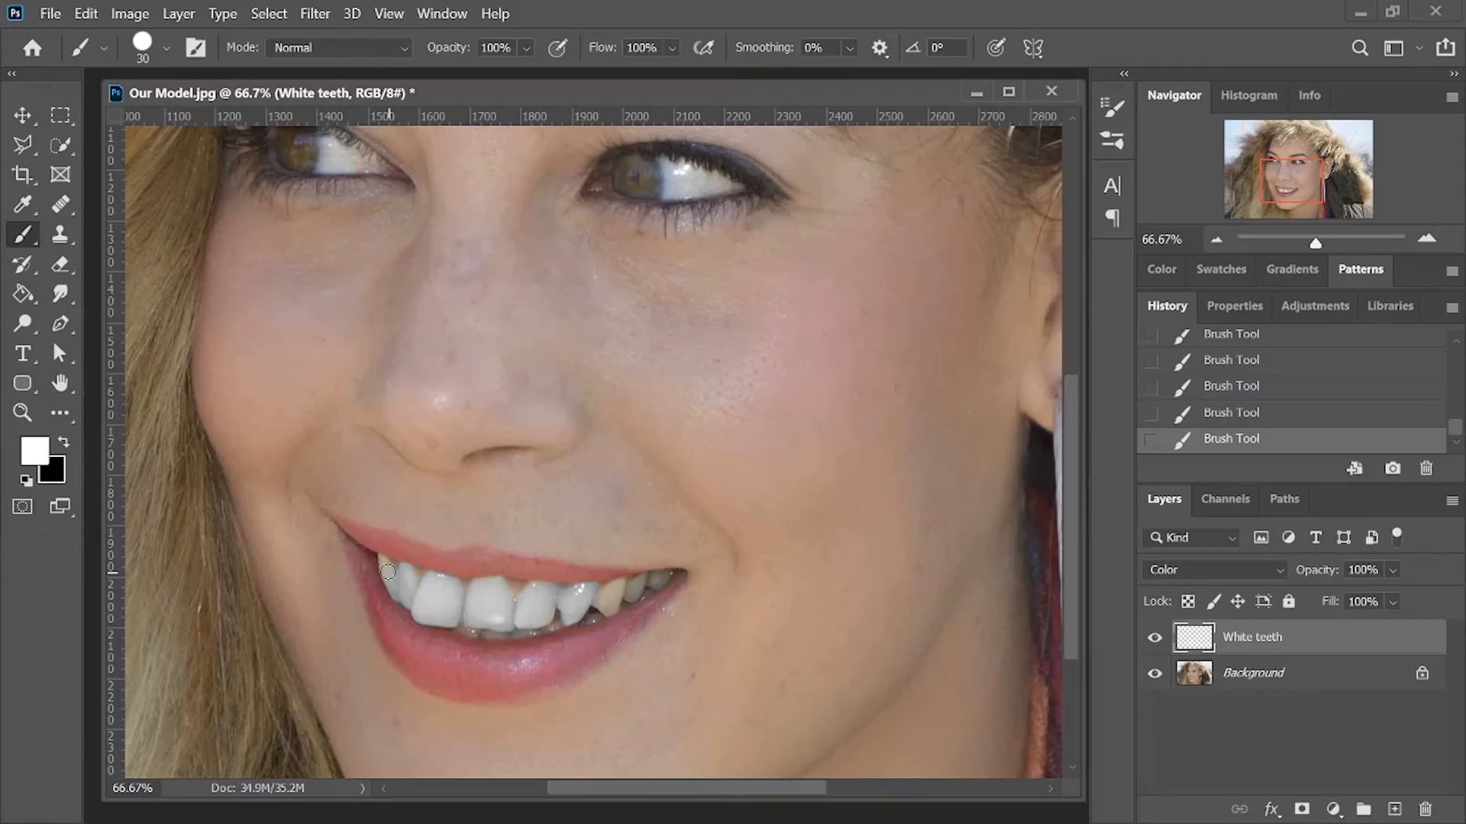
Step: Reduce the brush to 15 px and paint white over the remaining small teeth and yellow edges at both sides of the smile
key("bracketleft")
key("bracketleft")
key("bracketleft")
left_click_drag(383, 563, 421, 586)
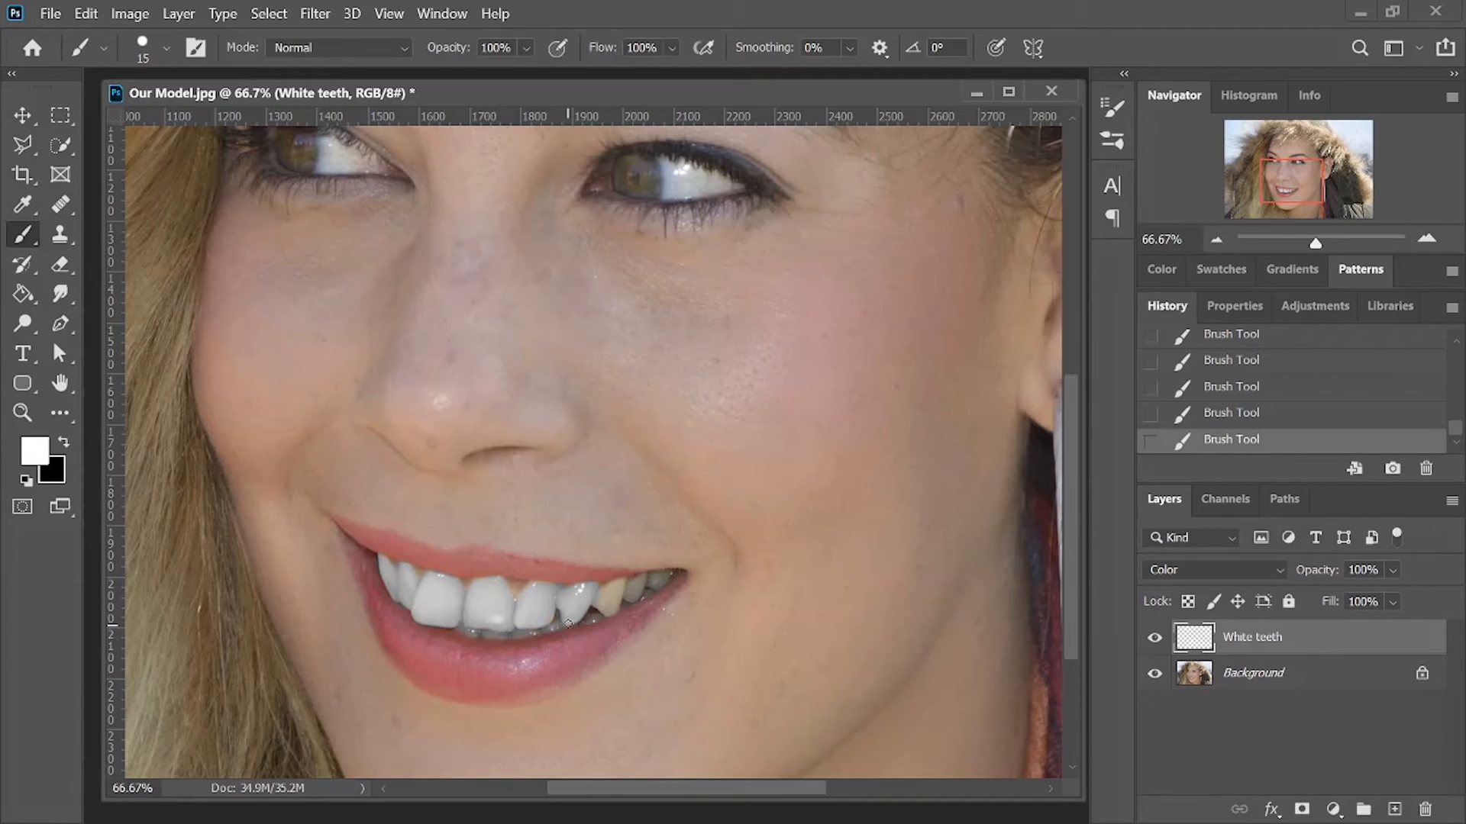
mouse_move(568, 622)
left_mouse_down()
mouse_move(616, 598)
mouse_move(601, 602)
left_mouse_up()
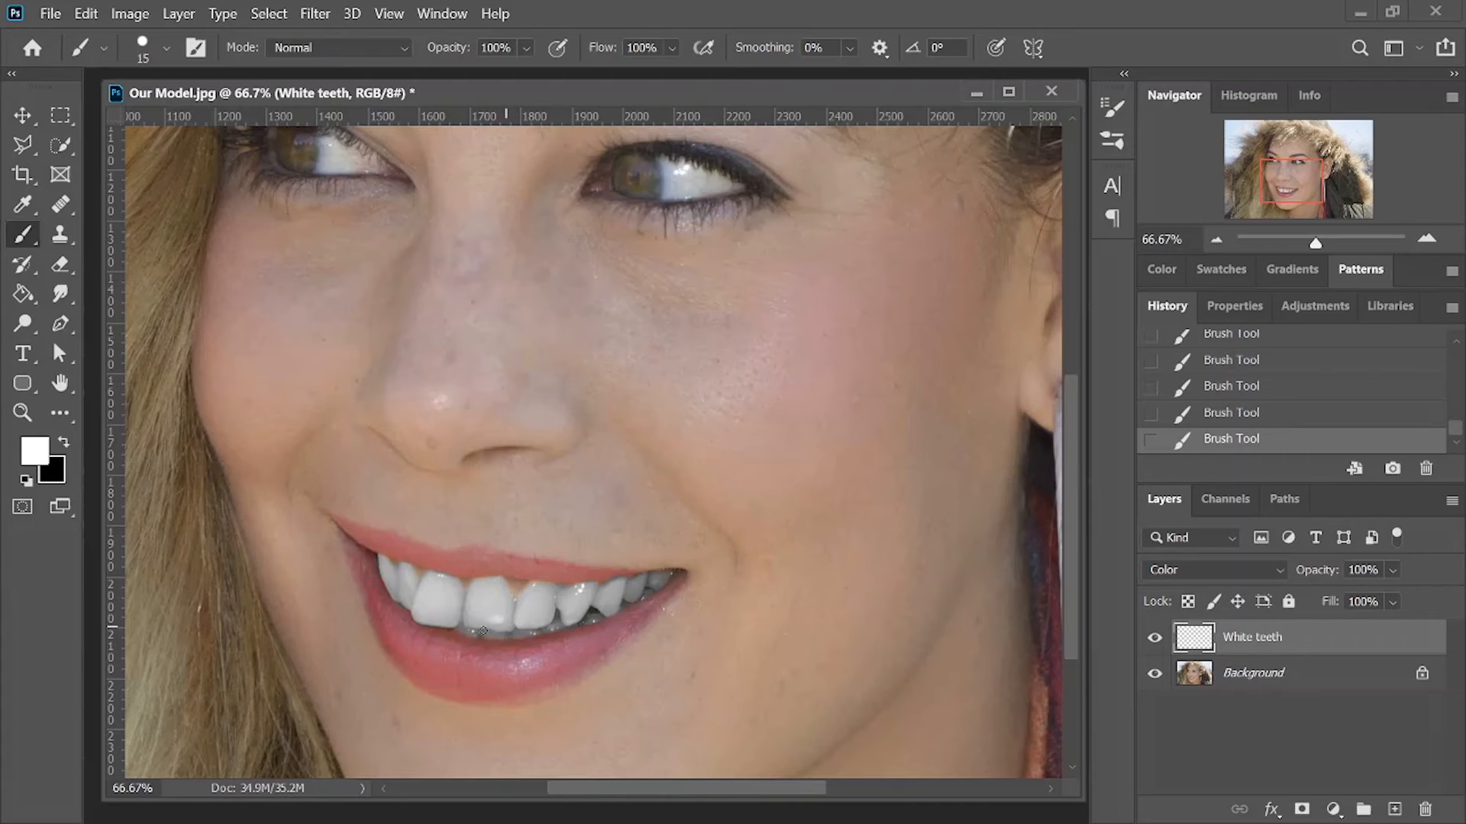
Step: Compare the whole portrait with and without the White teeth layer
left_click(1217, 240)
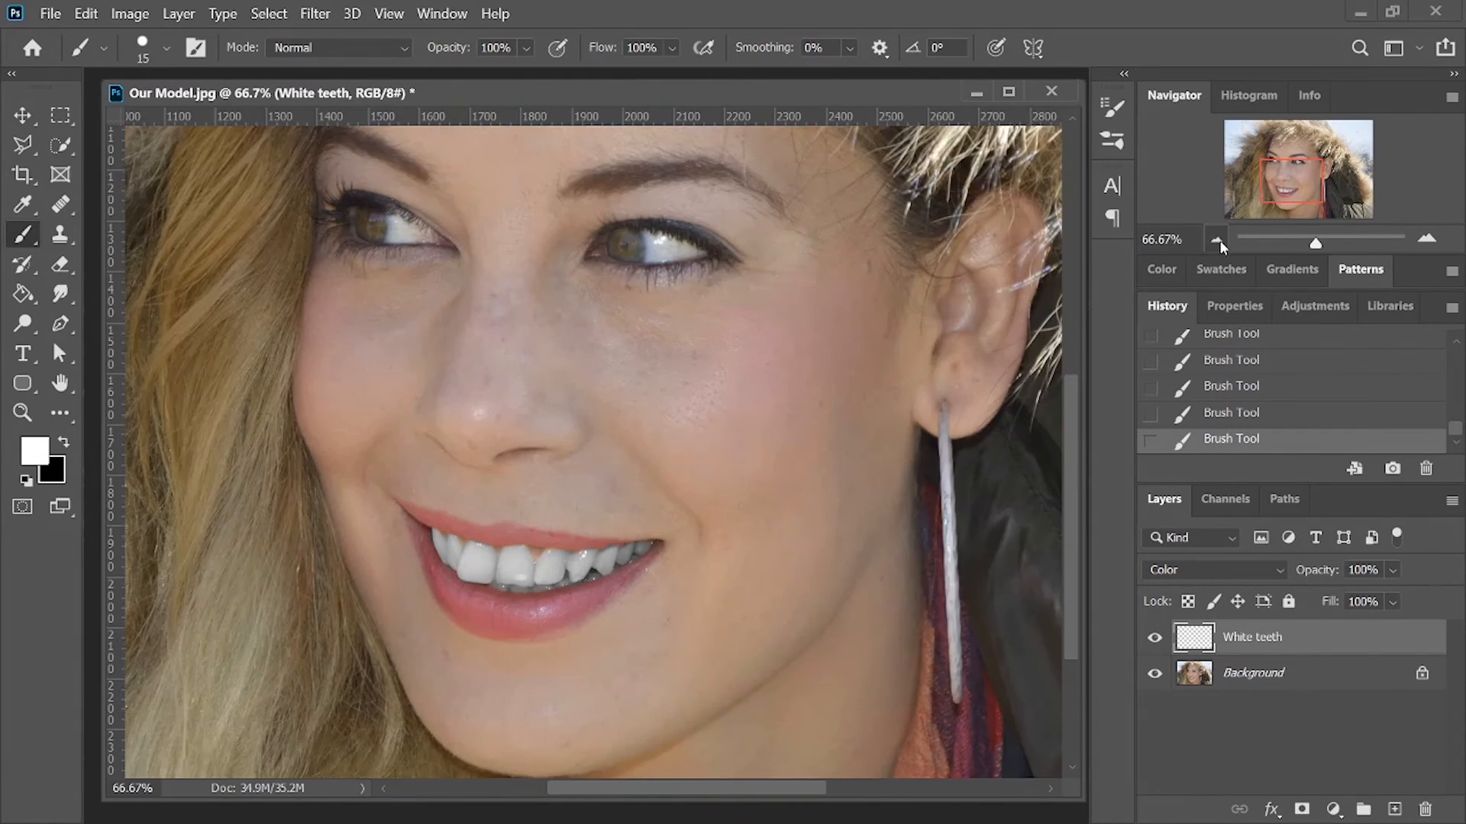
left_click(1217, 239)
left_click(1217, 240)
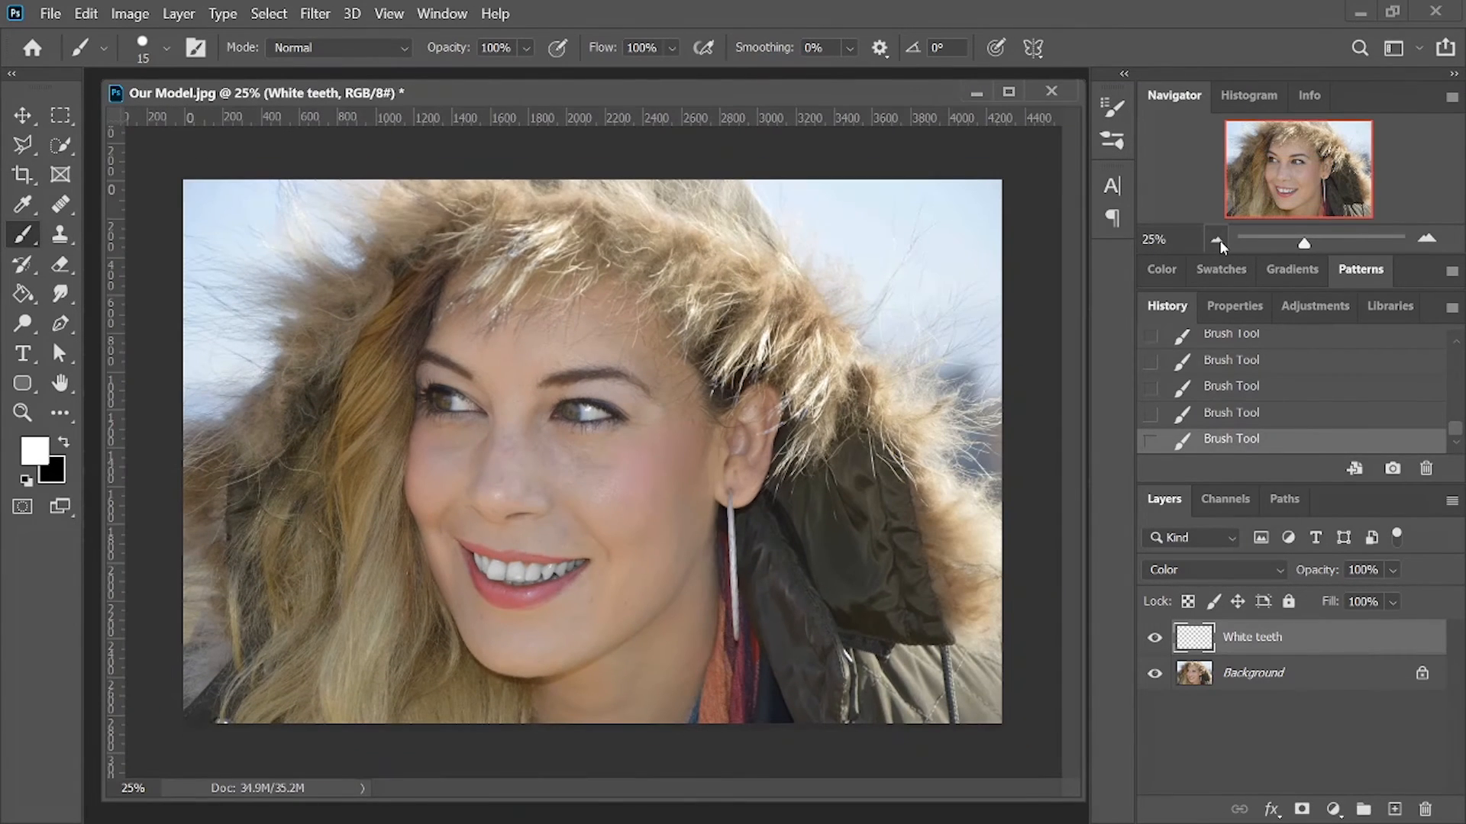
left_click(1154, 640)
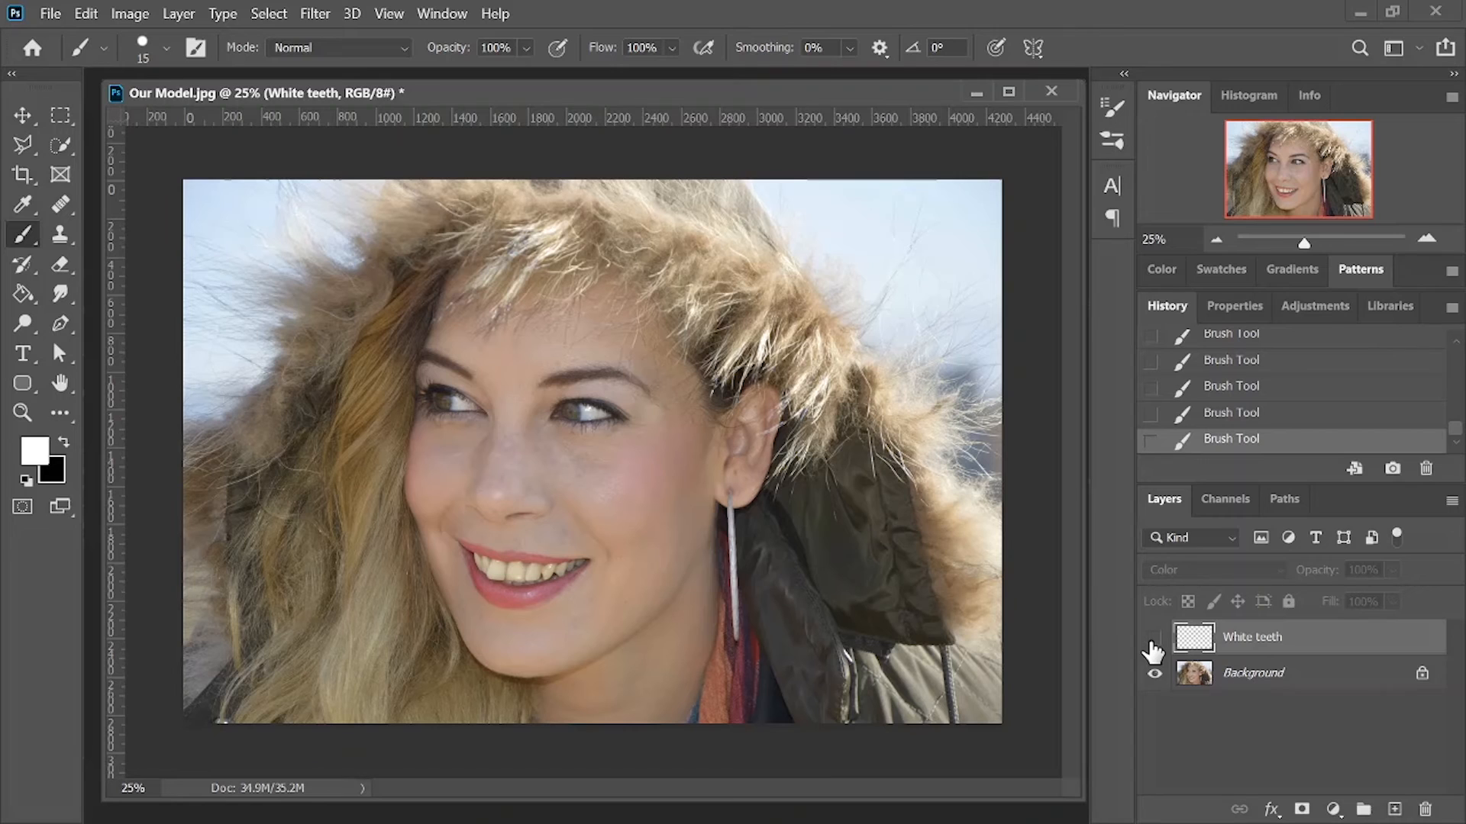
left_click(1154, 639)
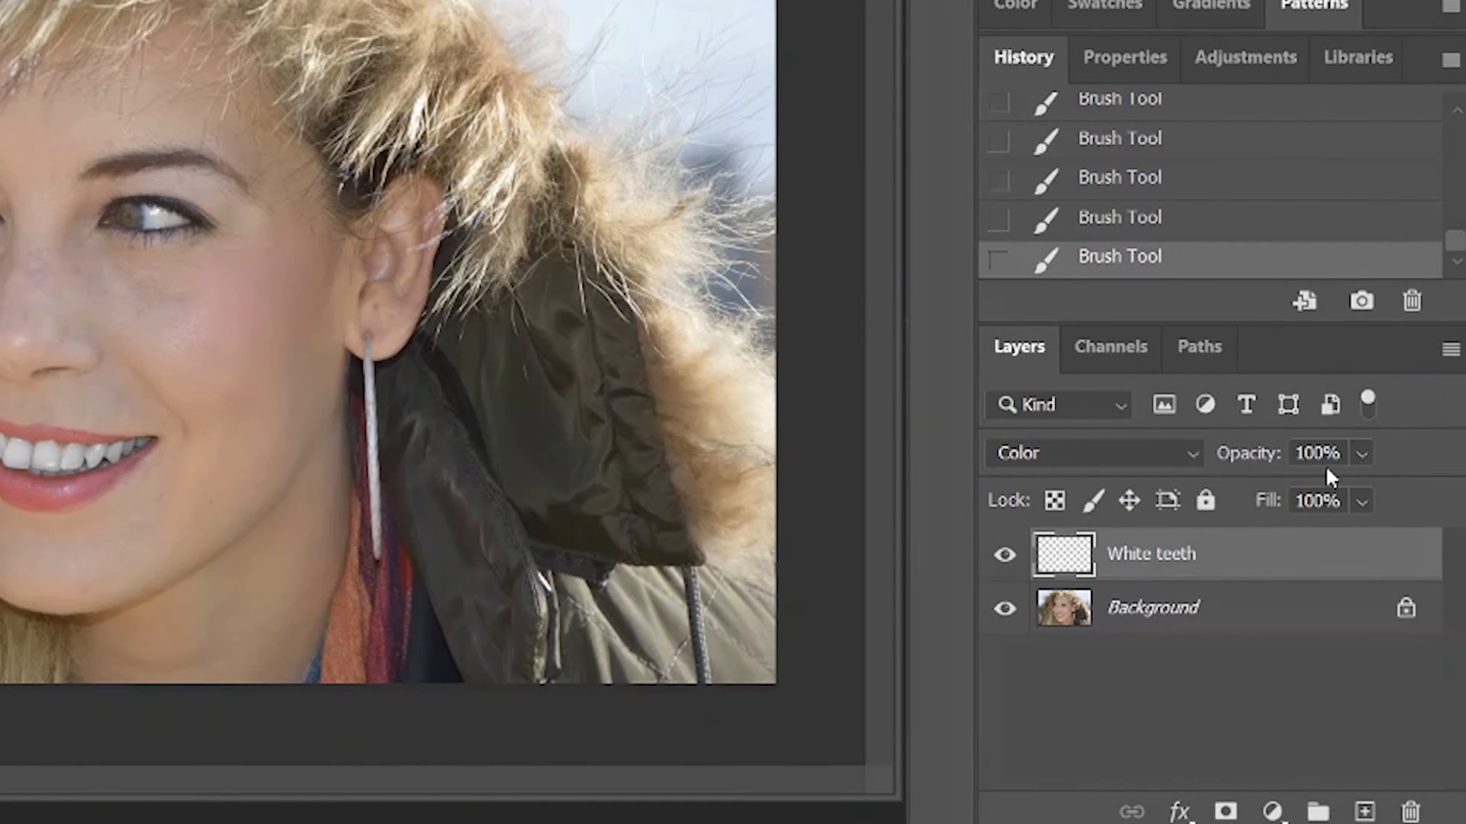
Step: Lower the White teeth layer's opacity to 80%, then select the Background layer
left_click(1345, 511)
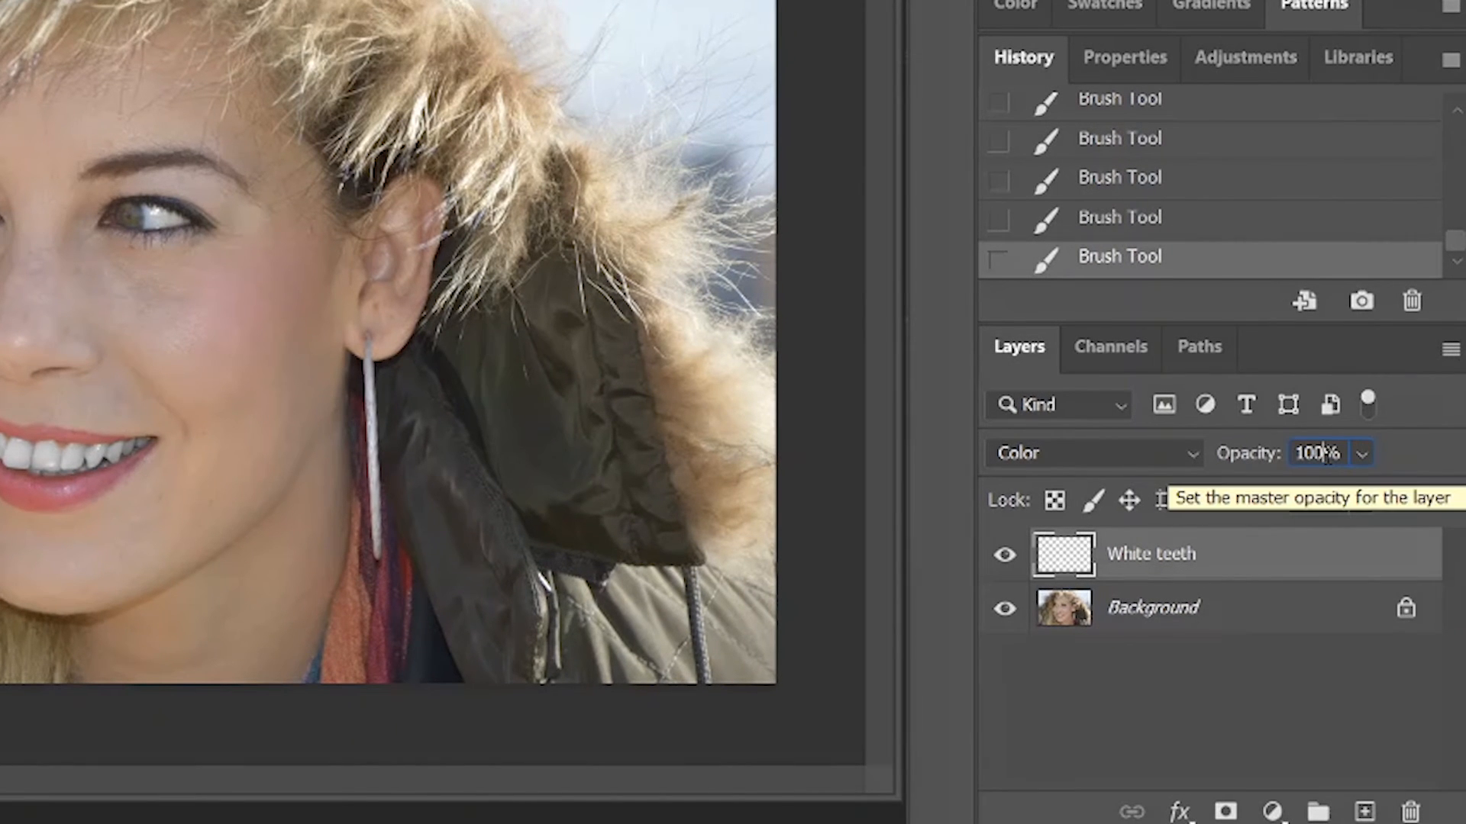
key("shift+Down")
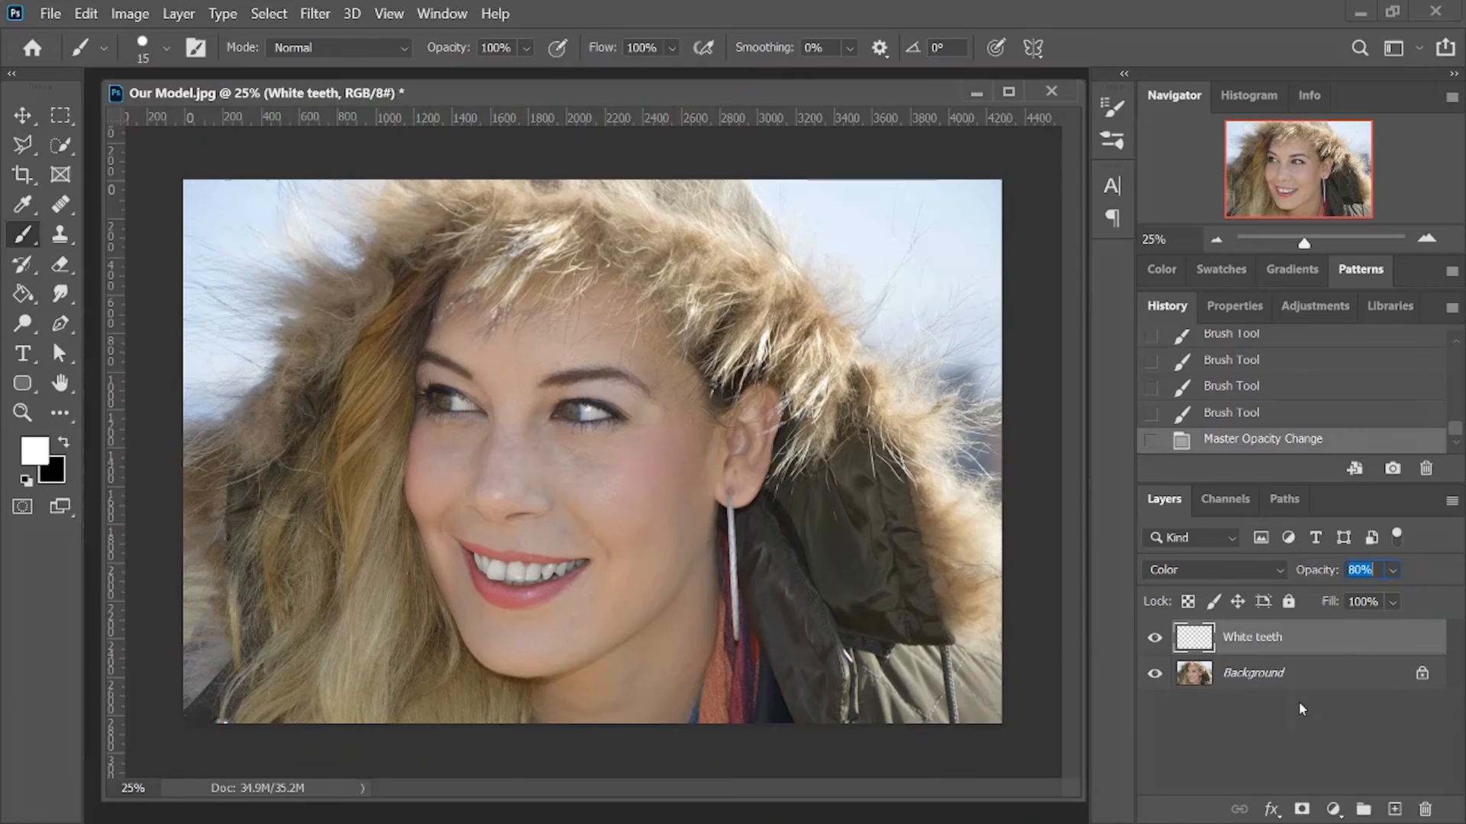
left_click(1240, 663)
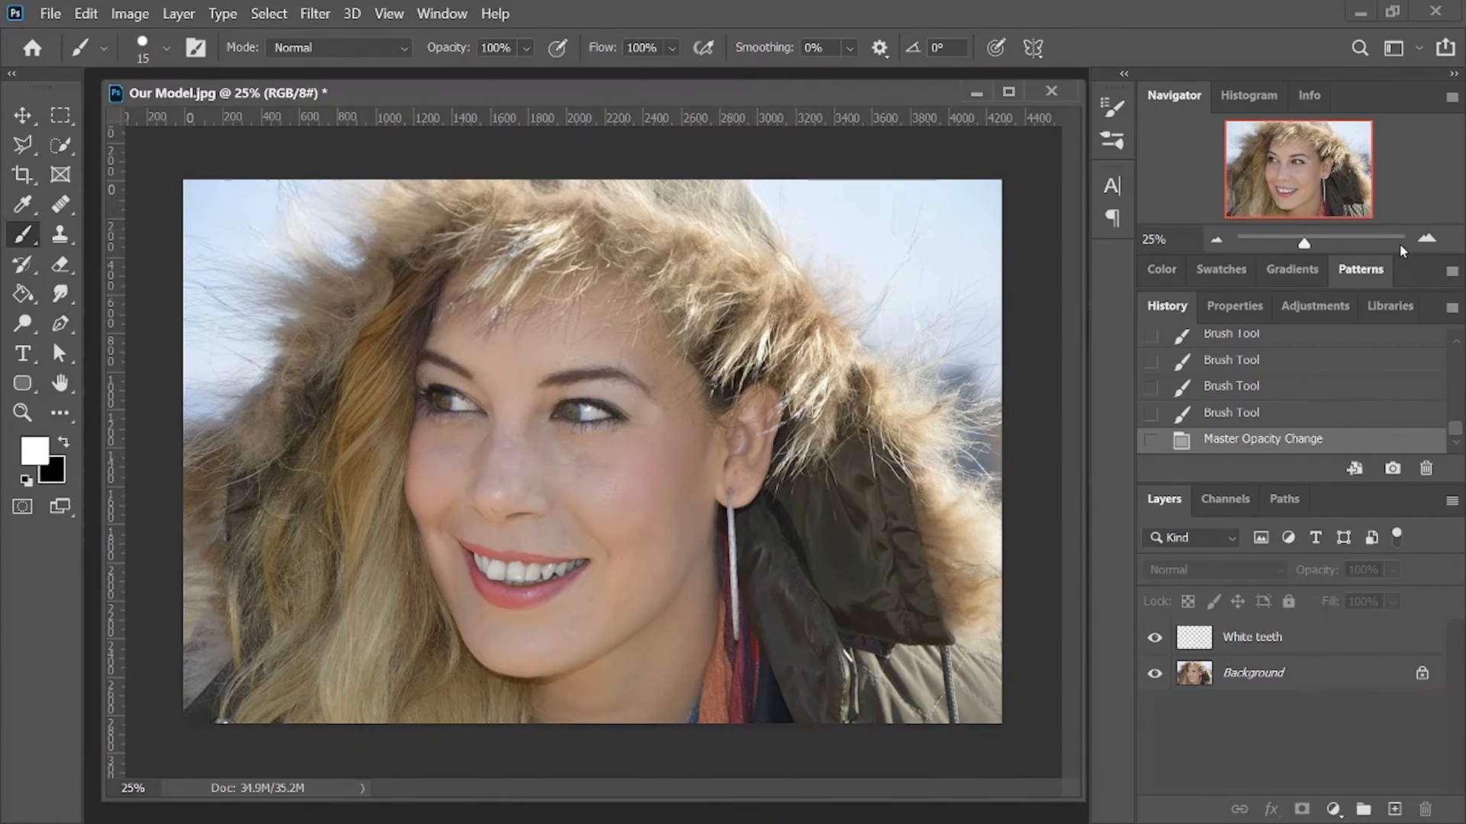
Step: Select the White teeth layer and compare the smile up close with the layer hidden and shown
left_click(1427, 241)
left_click_drag(1307, 181, 1289, 198)
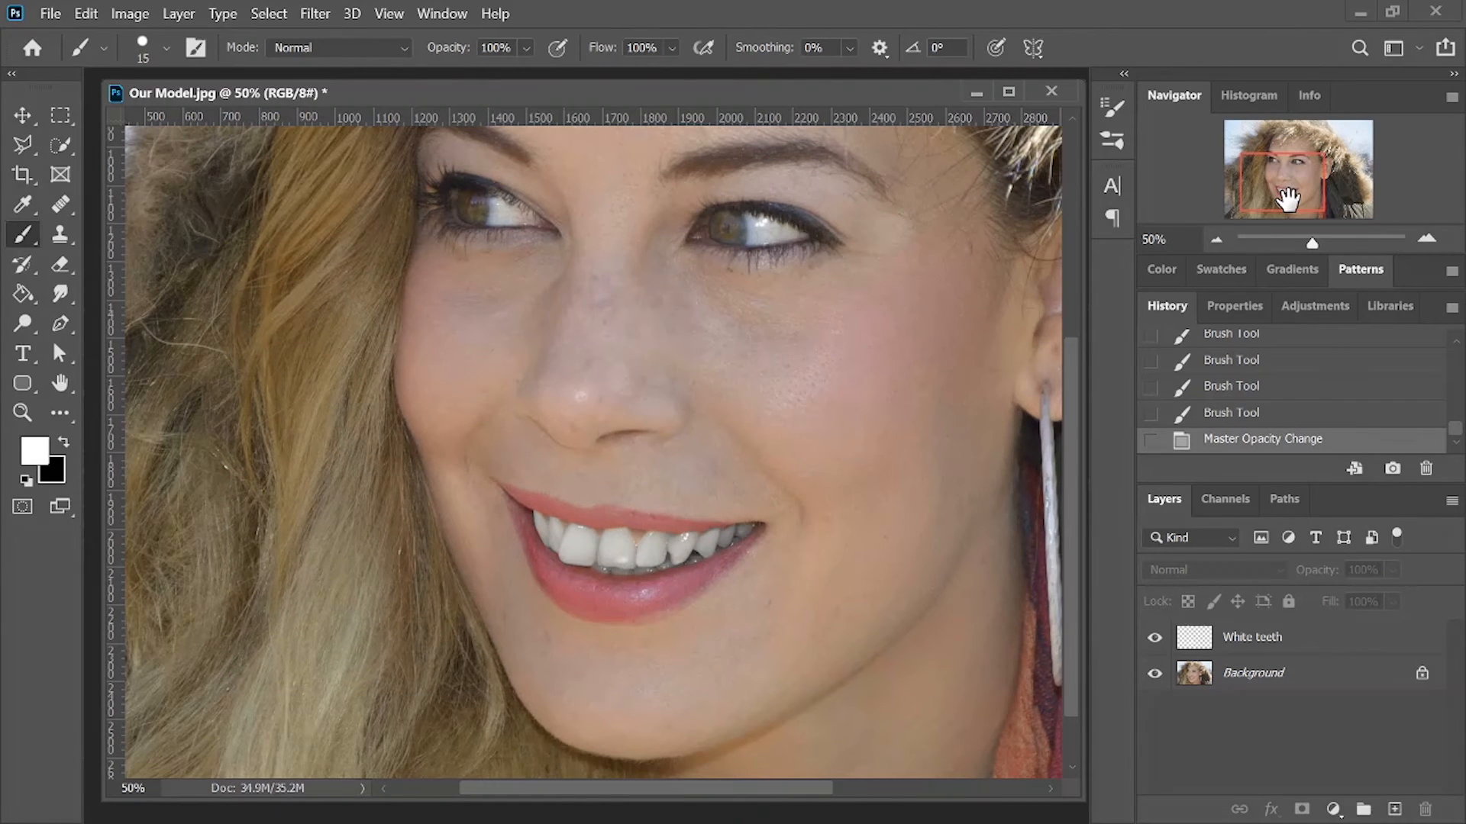
left_click_drag(1290, 194, 1307, 193)
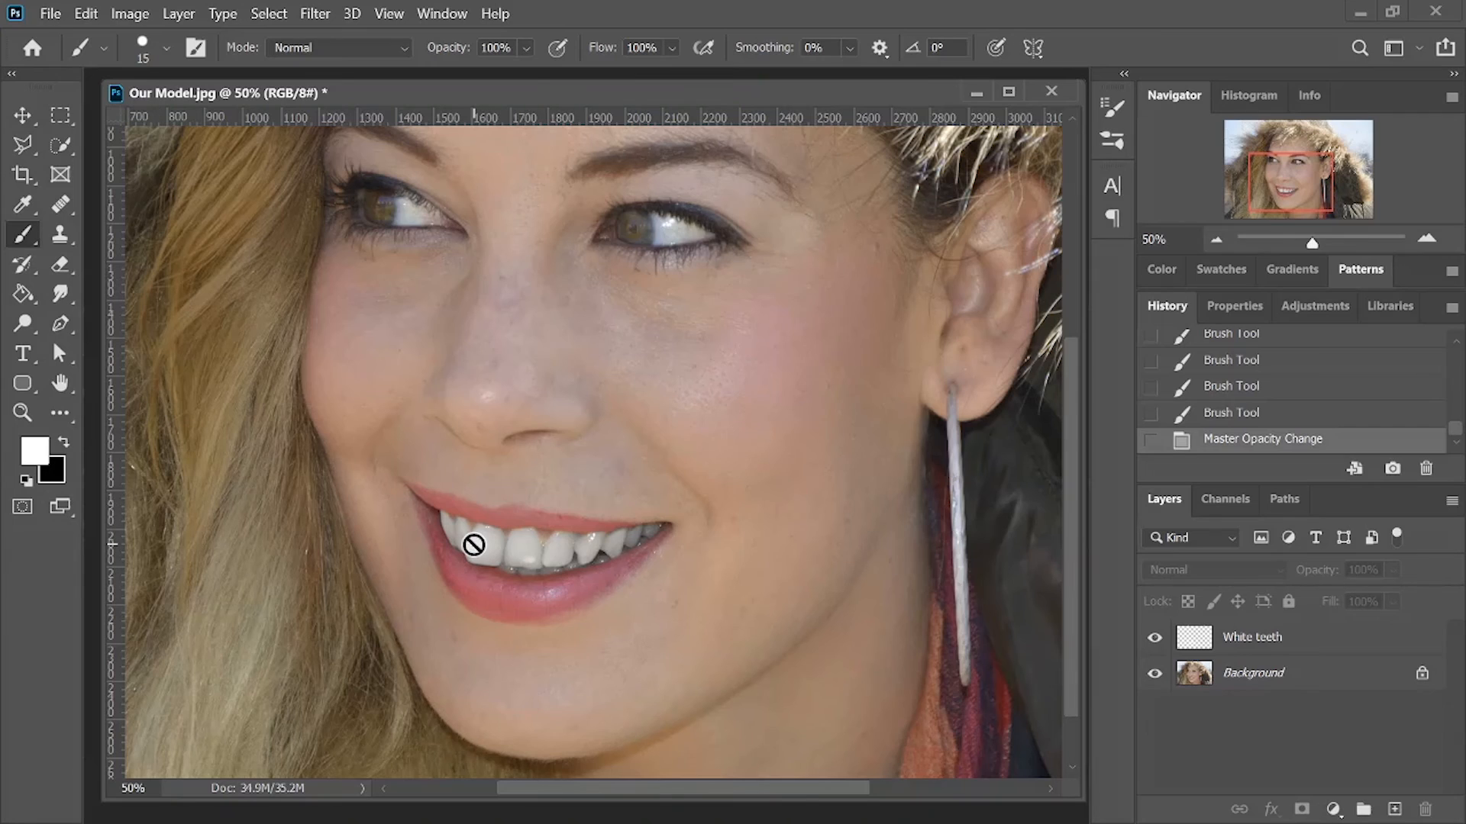
left_click(1245, 638)
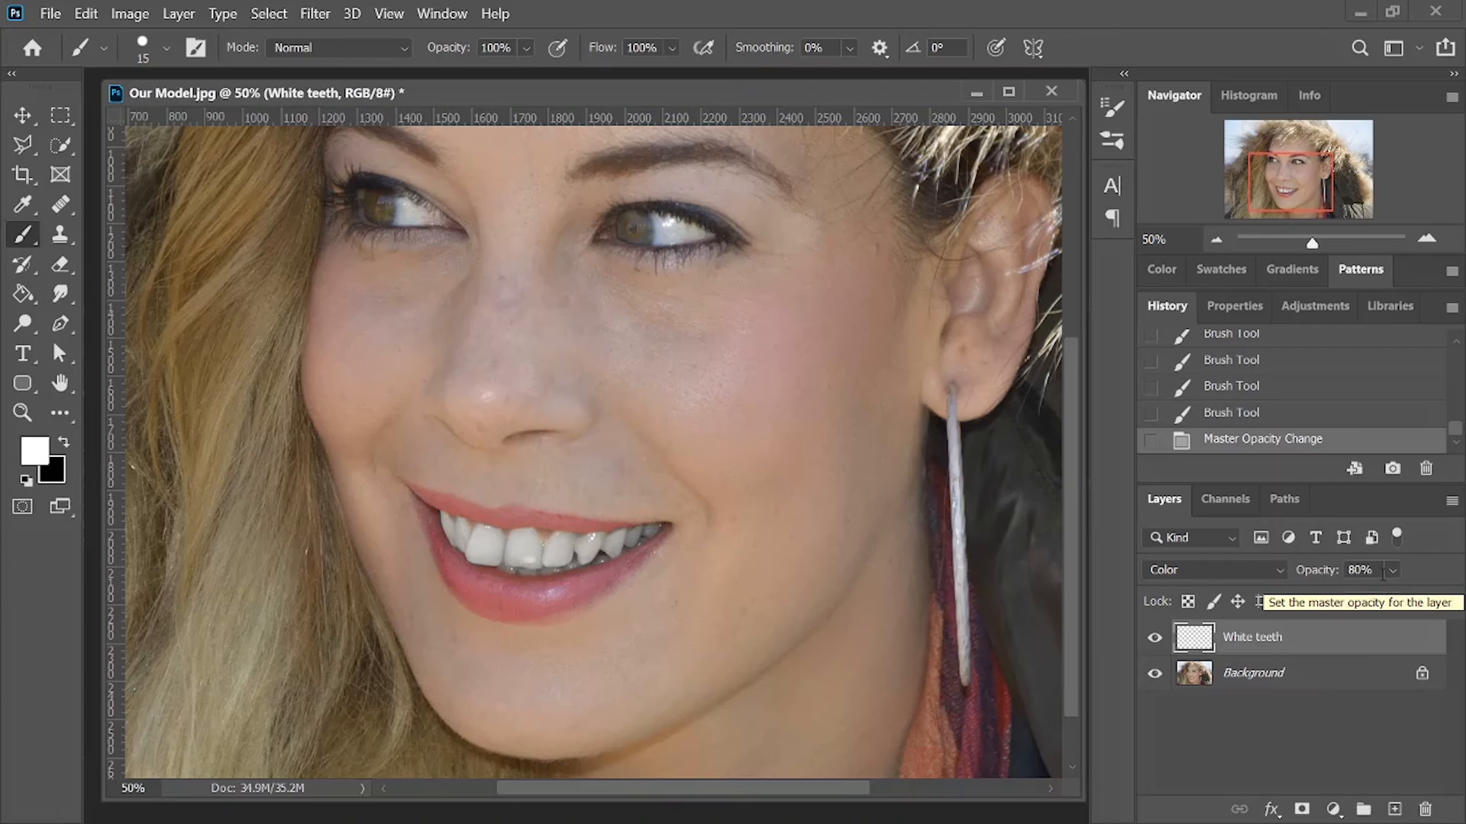
left_click(1155, 640)
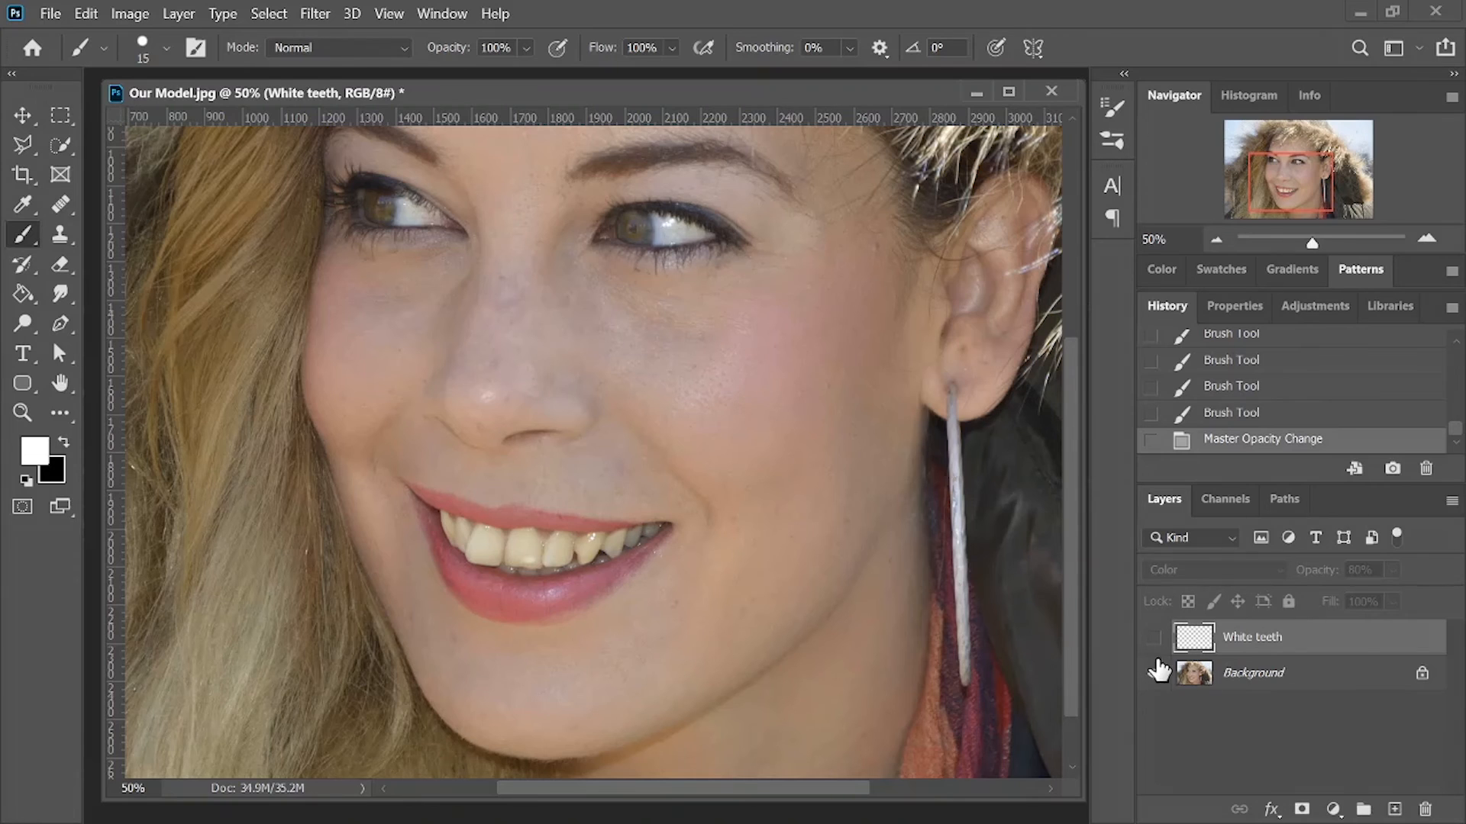
left_click(1155, 640)
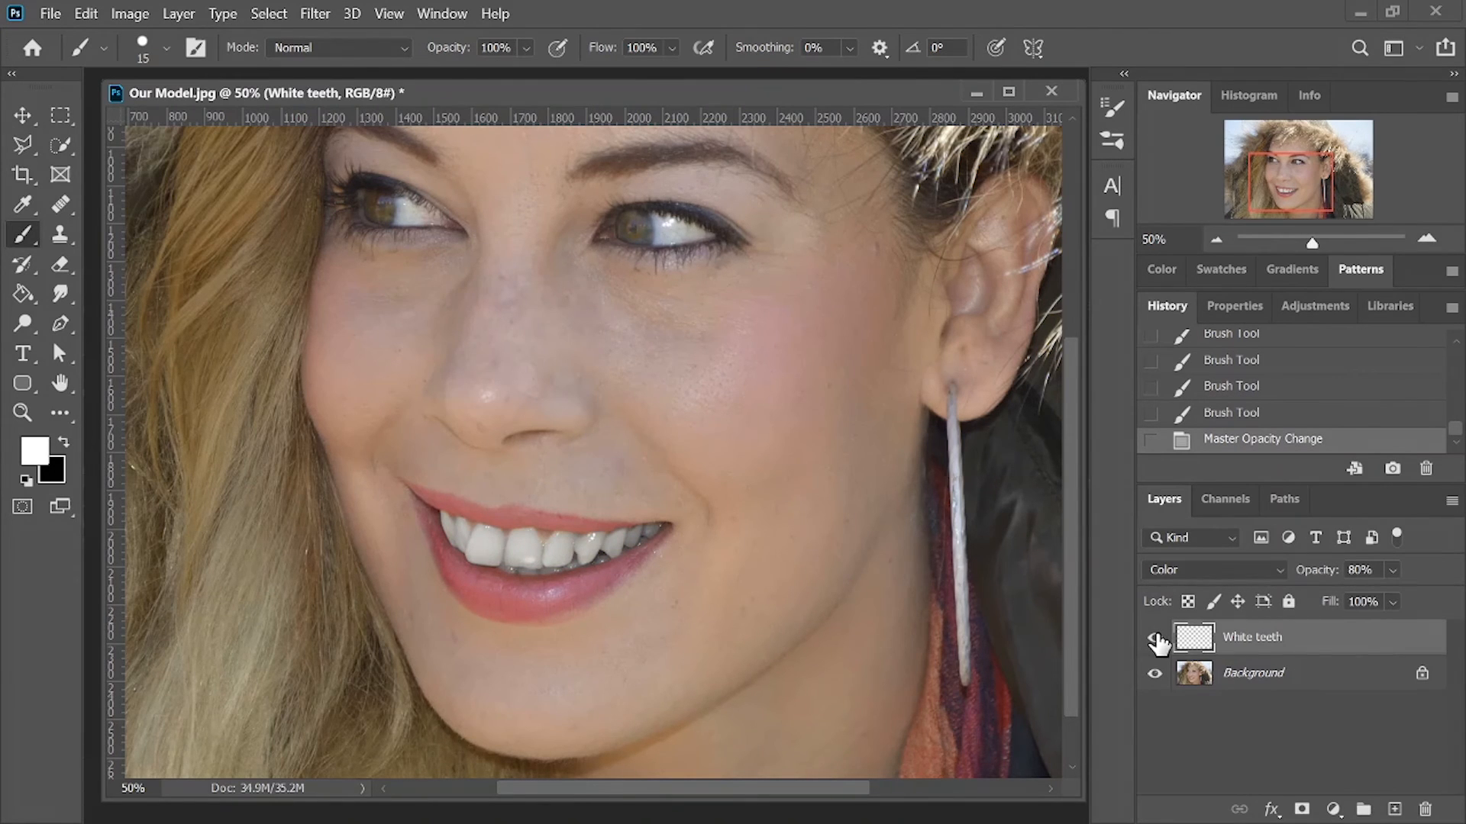